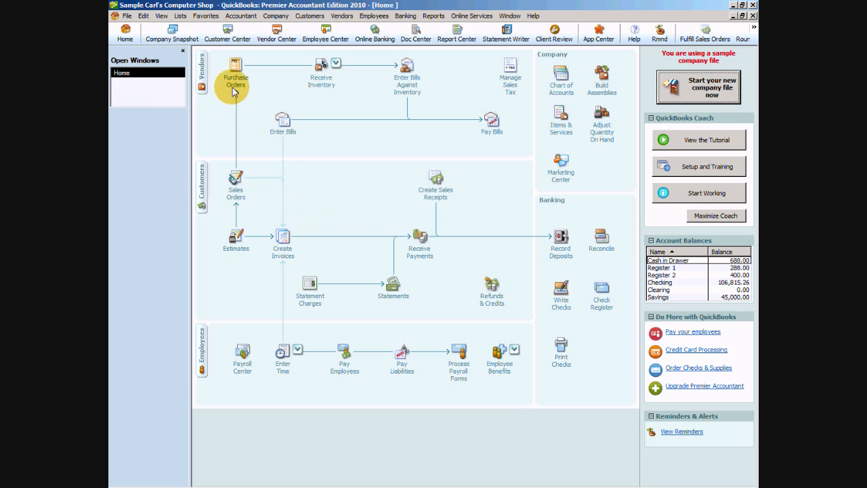
- Open the Chart of Accounts and check the balances of Payroll Liabilities and its State PR Liabilities subaccount
{"action": "left_click", "coordinate": [182, 16]}
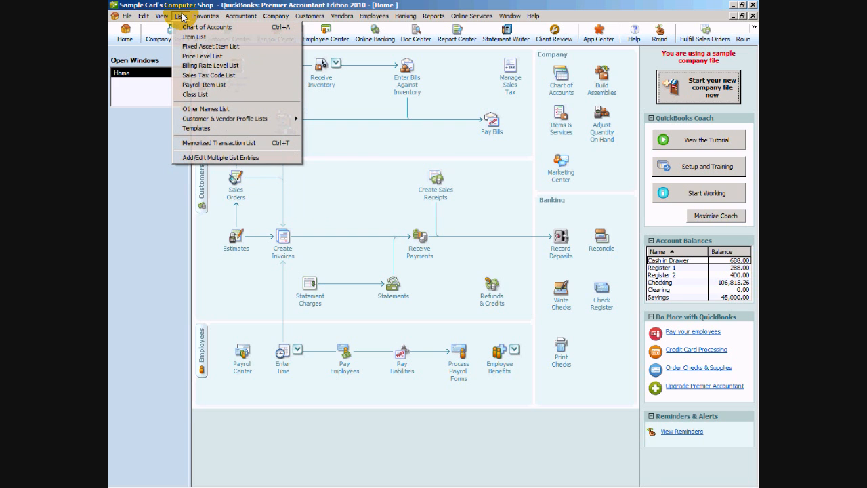
{"action": "left_click", "coordinate": [197, 27]}
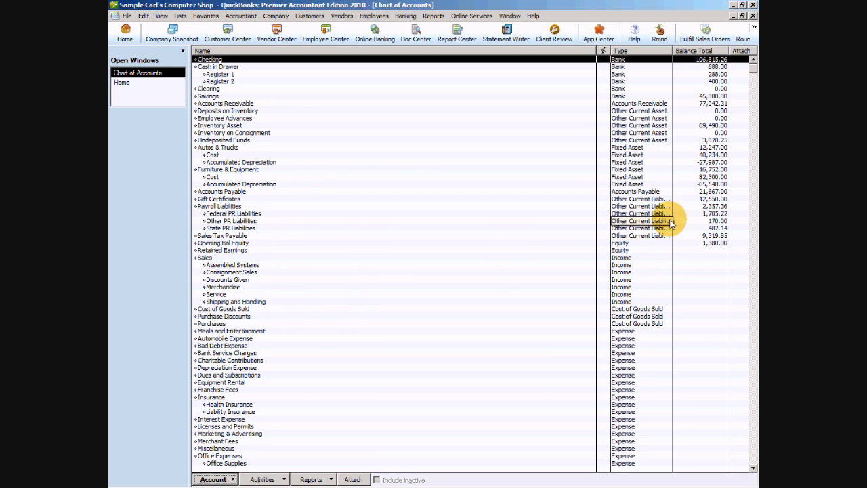
{"action": "left_click", "coordinate": [215, 206]}
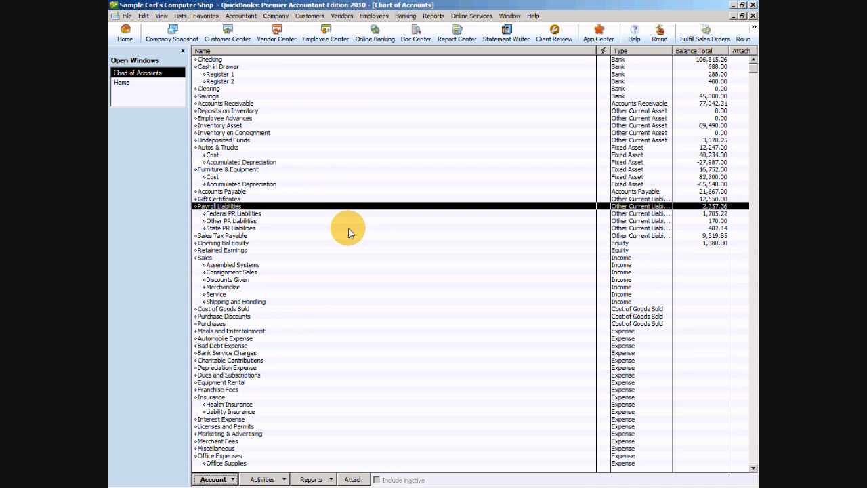
{"action": "left_click", "coordinate": [251, 229]}
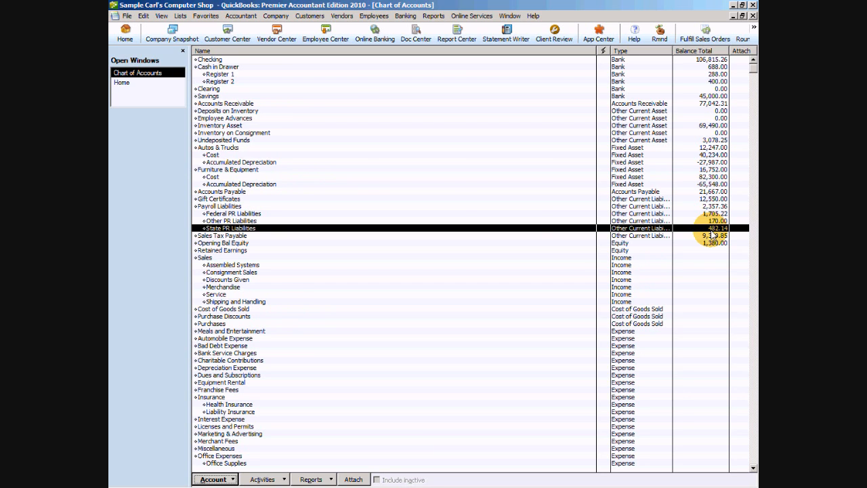
- Start a new check from the Checking account payable to EDD-DI&SIT for 482.14
{"action": "left_click", "coordinate": [123, 82]}
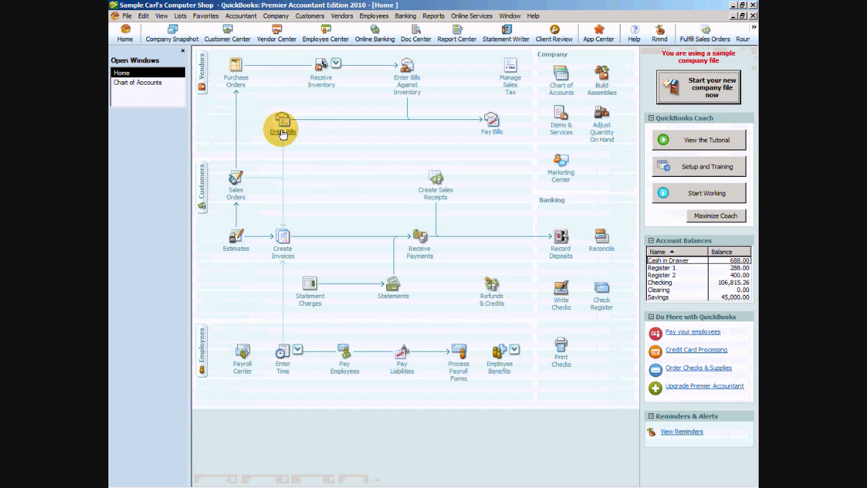
{"action": "left_click", "coordinate": [562, 292]}
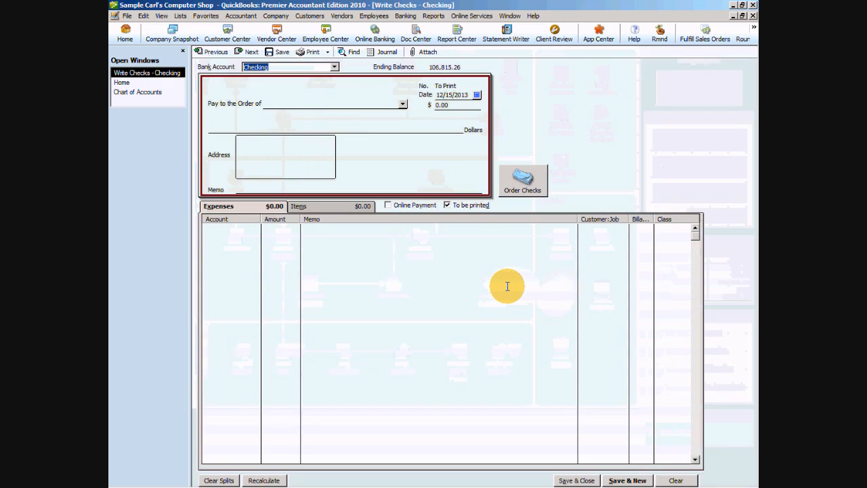
{"action": "key", "text": "Tab"}
{"action": "key", "text": "Tab"}
{"action": "type", "text": "EDD"}
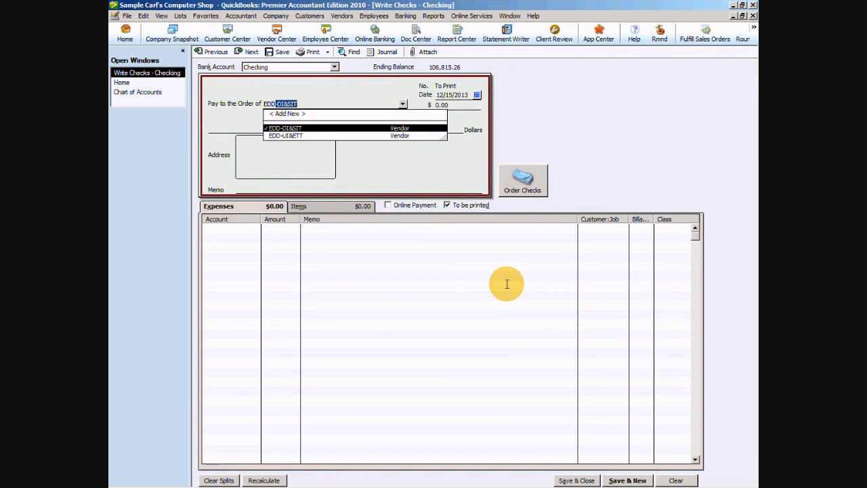
{"action": "left_click", "coordinate": [288, 128]}
{"action": "key", "text": "Tab"}
{"action": "type", "text": "482.14"}
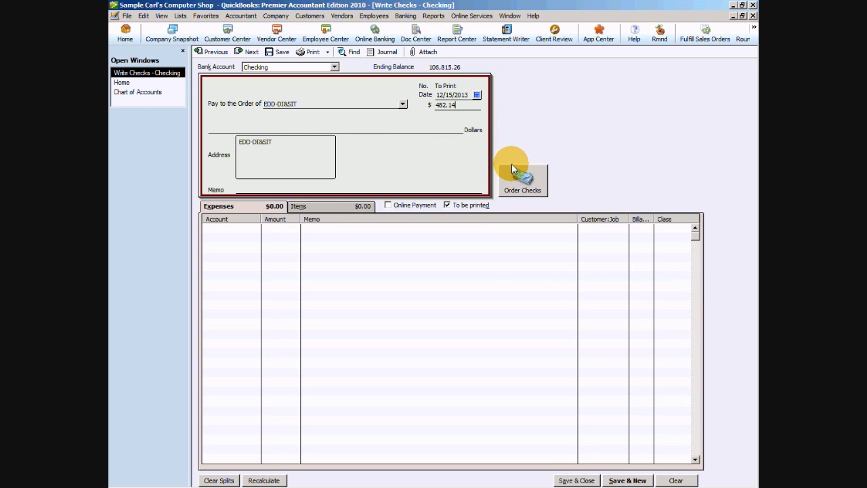
{"action": "key", "text": "Tab"}
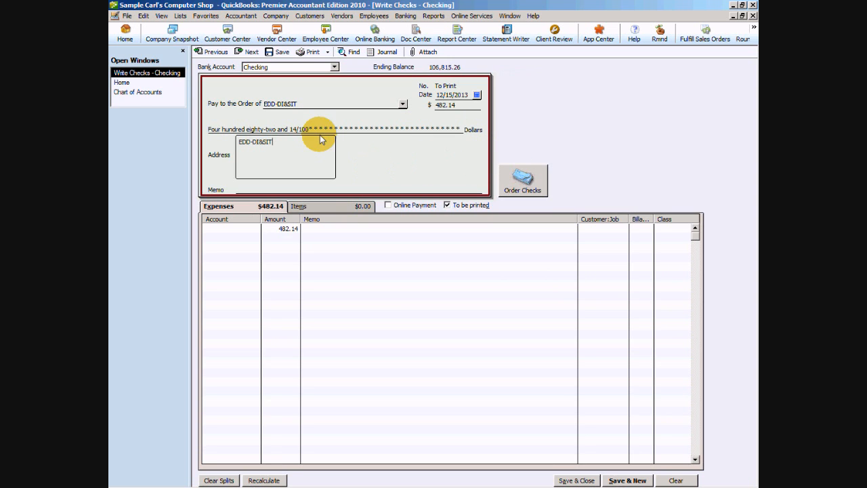
- Assign the check's expense line to State PR Liabilities, decline the Pay Payroll Liabilities feature, and save and close the check
{"action": "left_click", "coordinate": [257, 231]}
{"action": "left_click", "coordinate": [256, 229]}
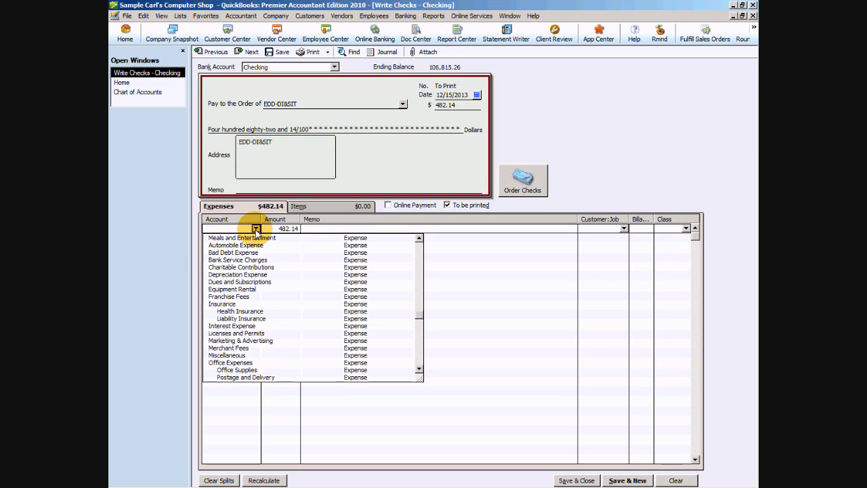
{"action": "scroll", "coordinate": [297, 265], "scroll_direction": "up", "scroll_amount": 6}
{"action": "scroll", "coordinate": [315, 298], "scroll_direction": "up", "scroll_amount": 3}
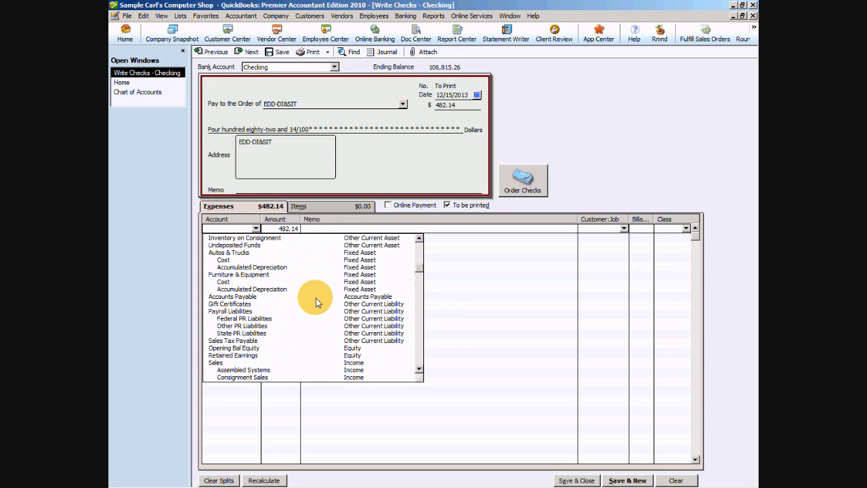
{"action": "left_click", "coordinate": [306, 334]}
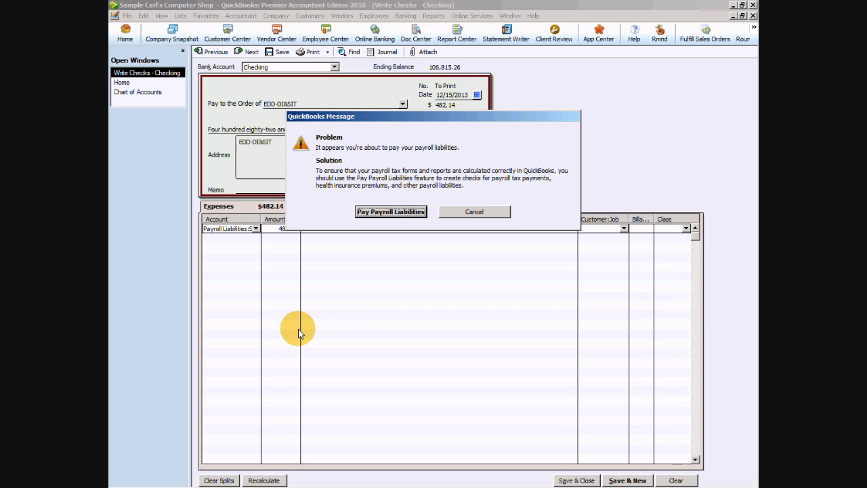
{"action": "left_click", "coordinate": [479, 210]}
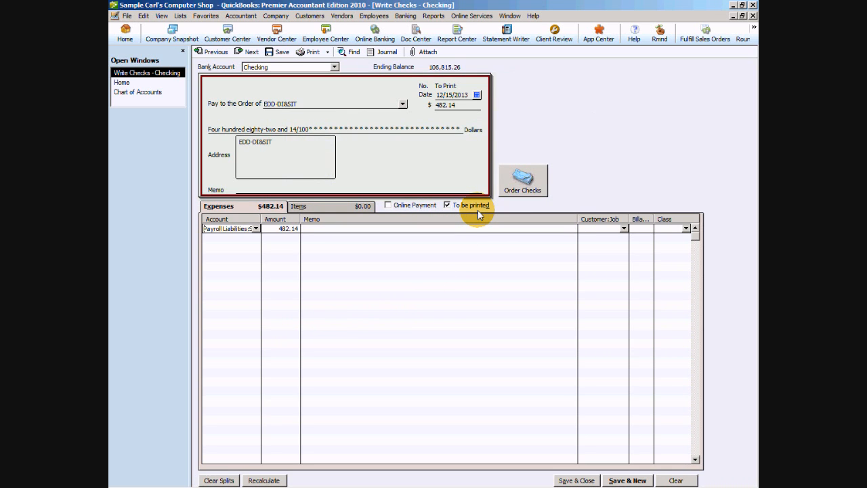
{"action": "left_click", "coordinate": [576, 480]}
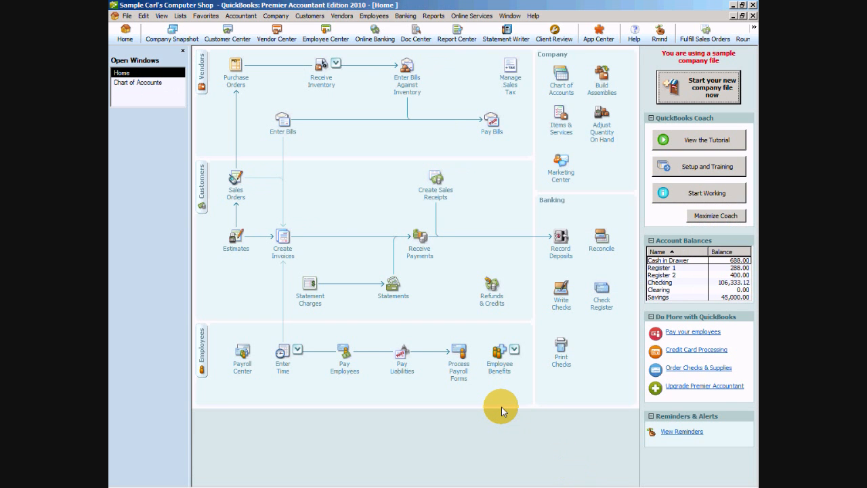
- Check the State PR Liabilities balance in the Chart of Accounts and return to the Home page
{"action": "left_click", "coordinate": [166, 83]}
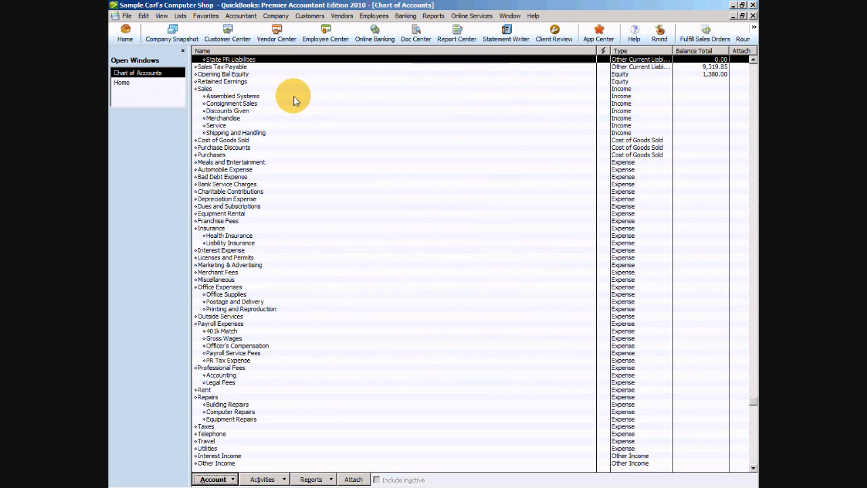
{"action": "scroll", "coordinate": [323, 105], "scroll_direction": "up", "scroll_amount": 5}
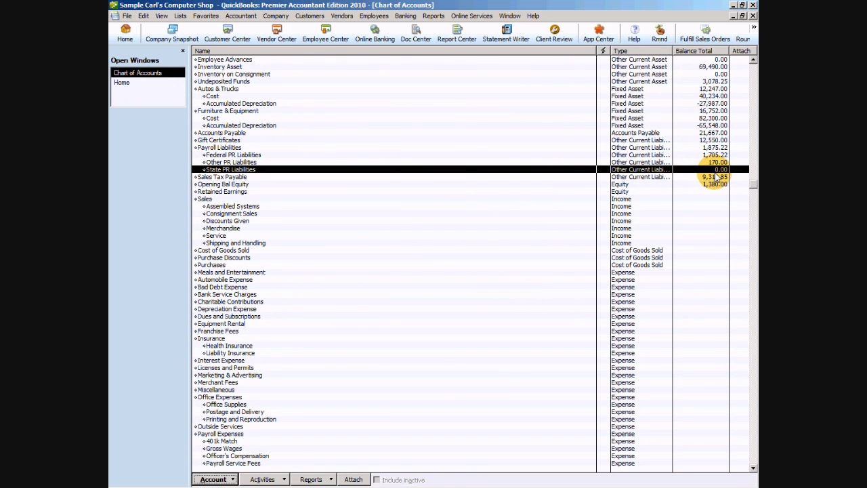
{"action": "left_click", "coordinate": [140, 84]}
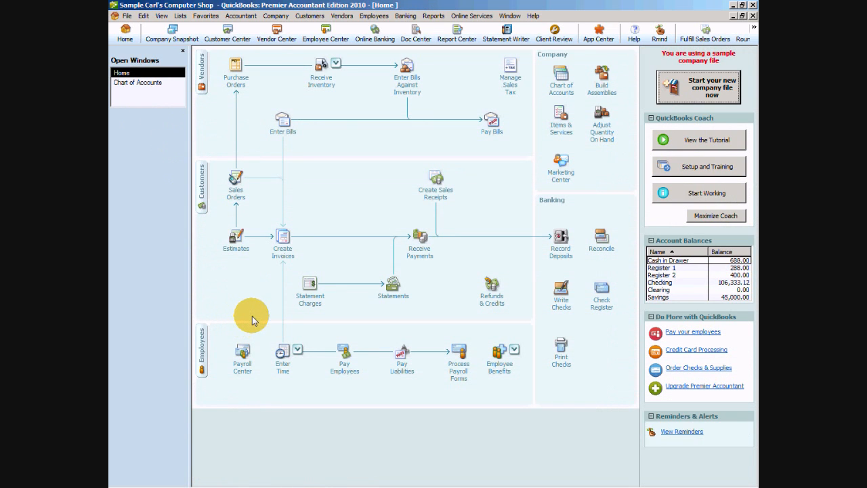
- In the Payroll Center, total the two scheduled California liabilities by selecting them, then clear both selections
{"action": "left_click", "coordinate": [242, 370]}
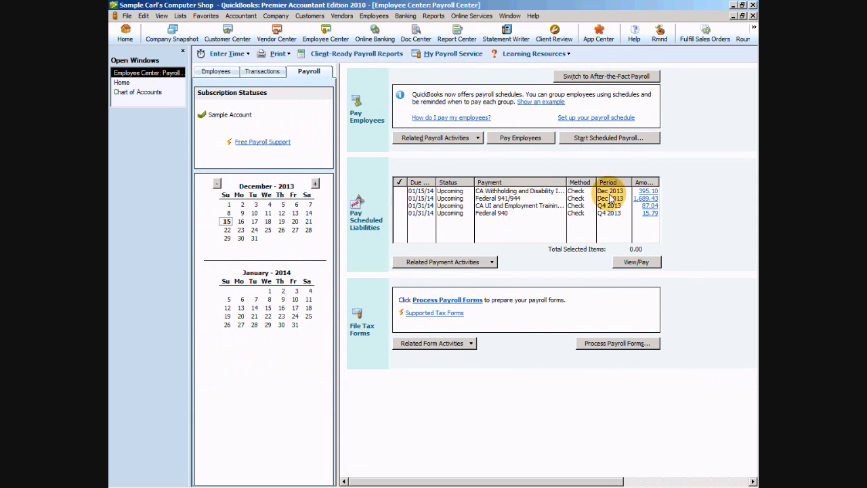
{"action": "left_click", "coordinate": [400, 193]}
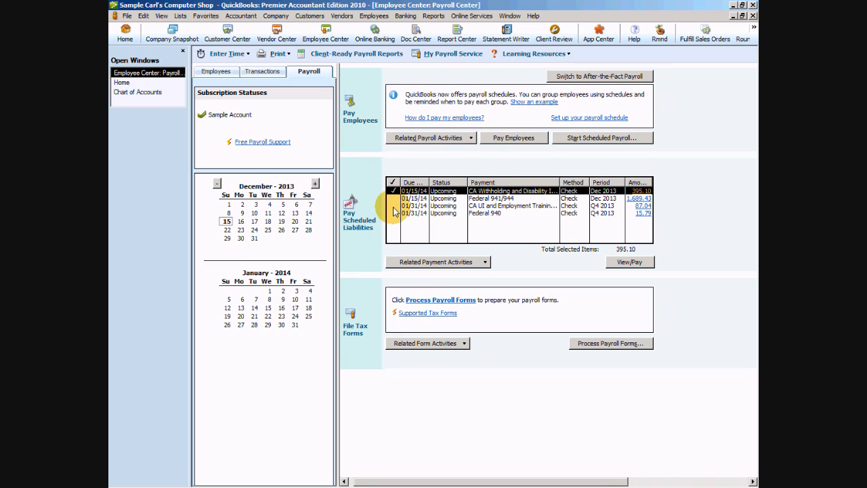
{"action": "left_click", "coordinate": [397, 206]}
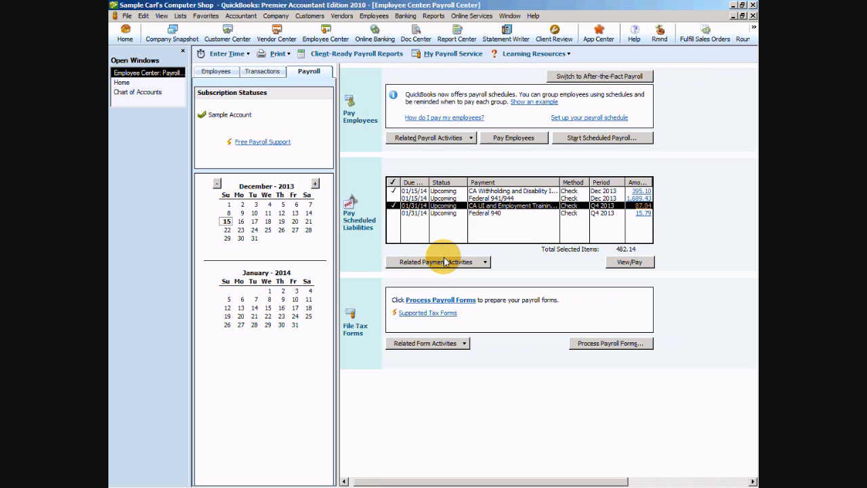
{"action": "left_click", "coordinate": [393, 205]}
{"action": "left_click", "coordinate": [393, 191]}
{"action": "left_click", "coordinate": [424, 226]}
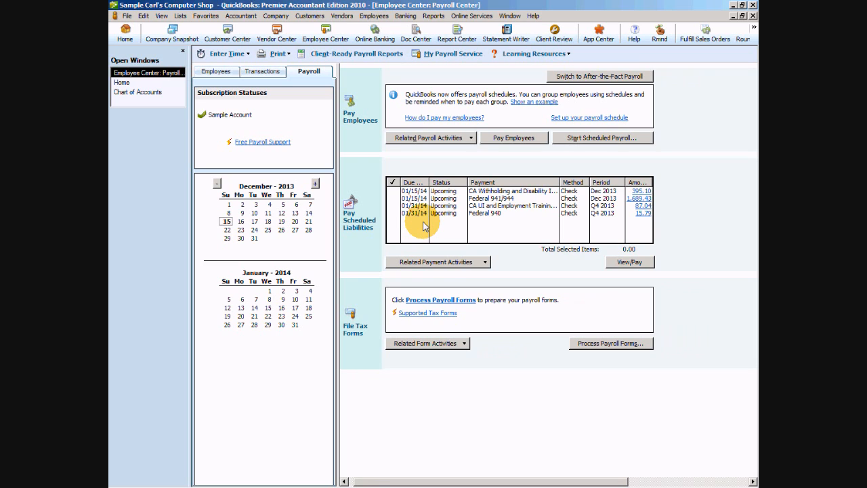
- Start a payroll liability adjustment for the company and add CA - Withholding as its first item
{"action": "left_click", "coordinate": [485, 265]}
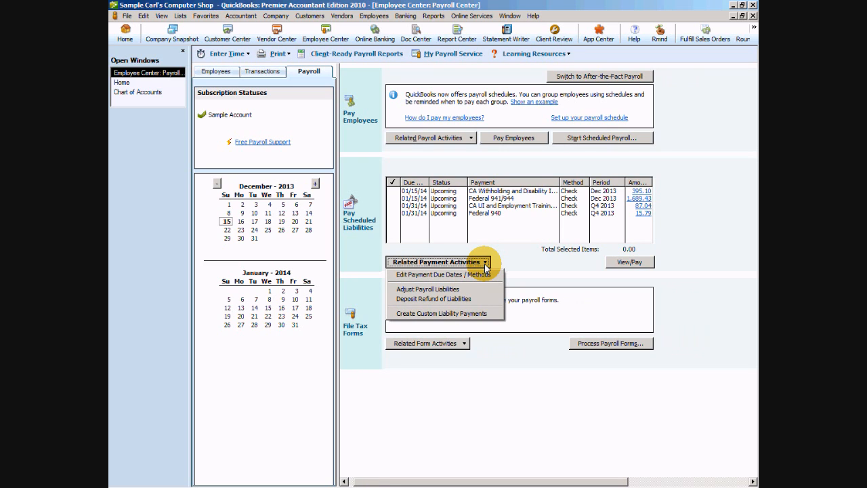
{"action": "left_click", "coordinate": [446, 291]}
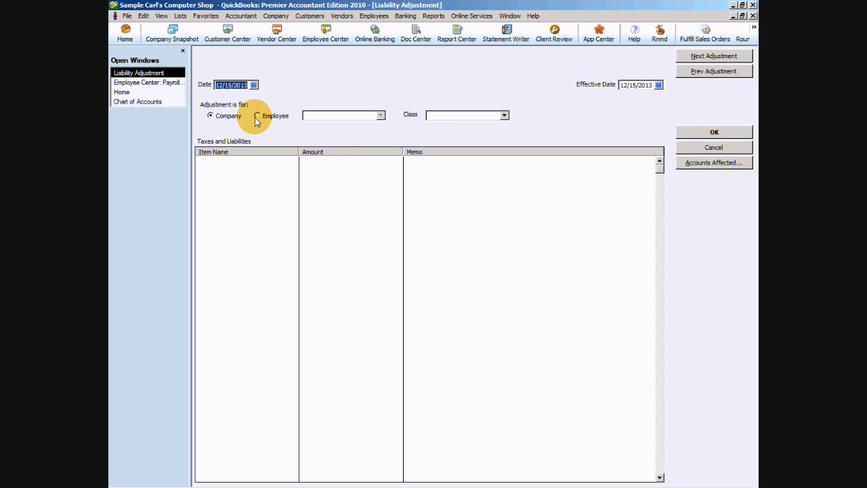
{"action": "left_click", "coordinate": [220, 167]}
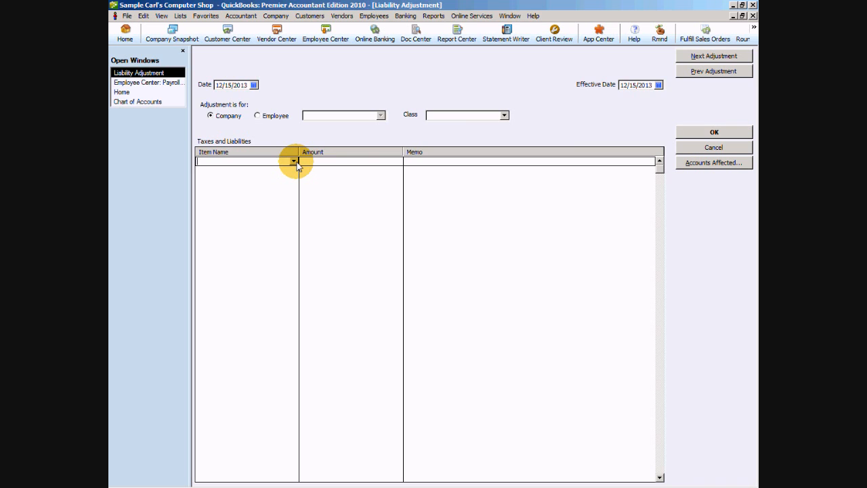
{"action": "left_click", "coordinate": [293, 162]}
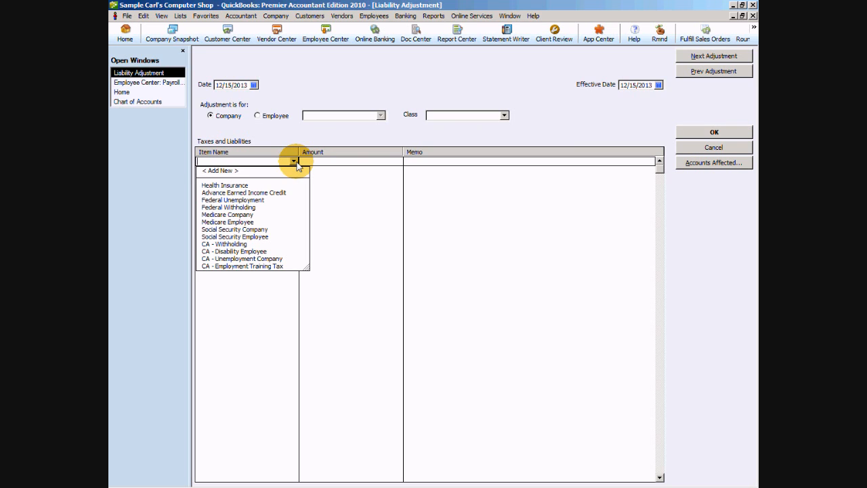
{"action": "left_click", "coordinate": [226, 245]}
- Add CA - Disability Employee, CA - Unemployment Company and CA - Employment Training Tax to the liability adjustment
{"action": "left_click", "coordinate": [262, 172]}
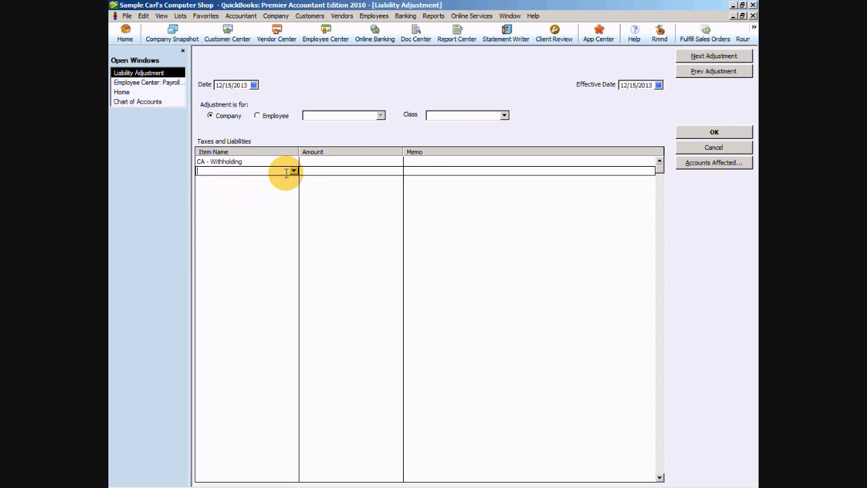
{"action": "left_click", "coordinate": [294, 171]}
{"action": "left_click", "coordinate": [242, 261]}
{"action": "left_click", "coordinate": [284, 181]}
{"action": "left_click", "coordinate": [293, 180]}
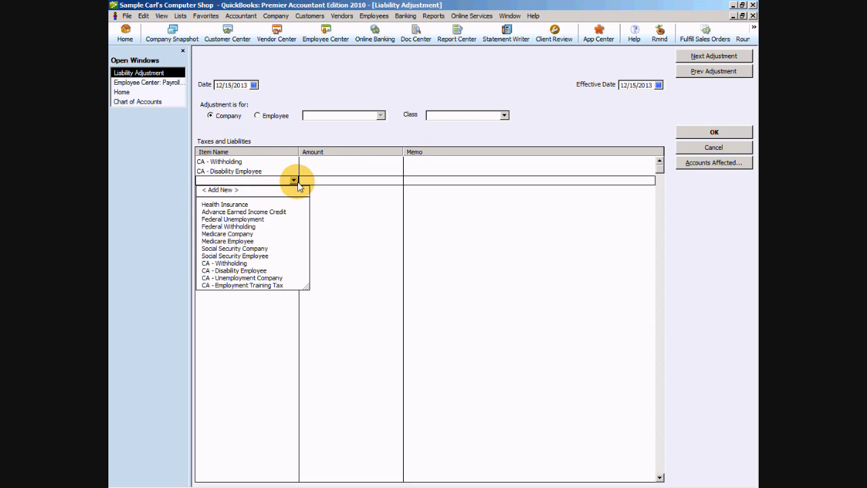
{"action": "left_click", "coordinate": [273, 278]}
{"action": "left_click", "coordinate": [281, 190]}
{"action": "left_click", "coordinate": [293, 190]}
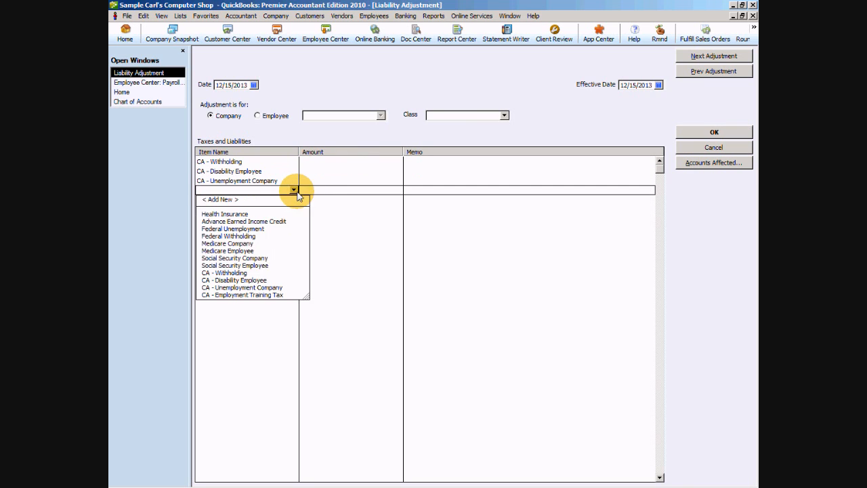
{"action": "left_click", "coordinate": [254, 296]}
{"action": "left_click", "coordinate": [334, 200]}
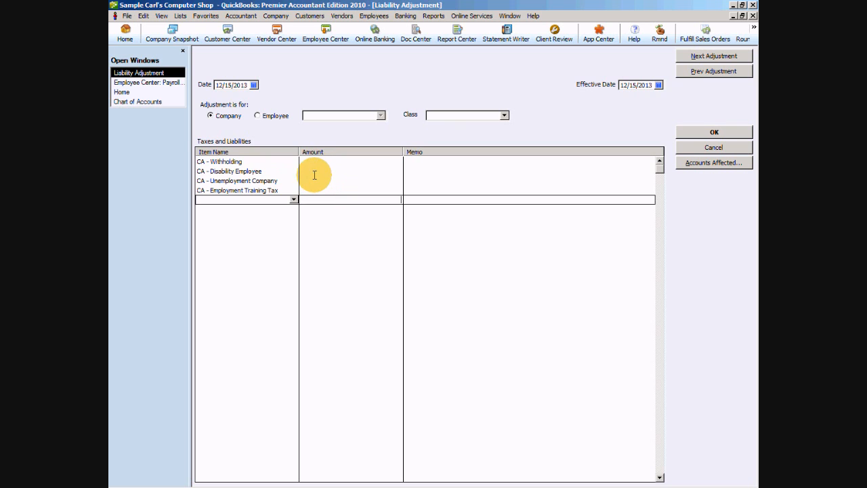
- Return to the Payroll Center and review the December 2013 CA Withholding and Disability liability details through to the withholding total
{"action": "left_click", "coordinate": [162, 82]}
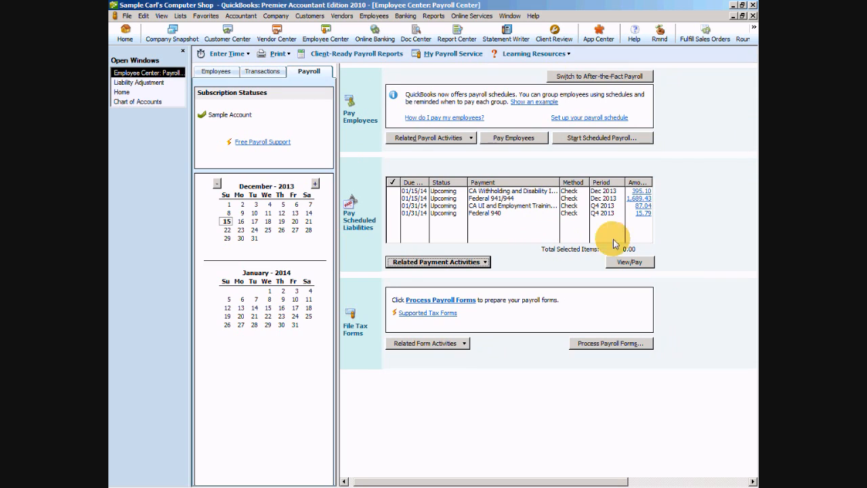
{"action": "left_click", "coordinate": [637, 192]}
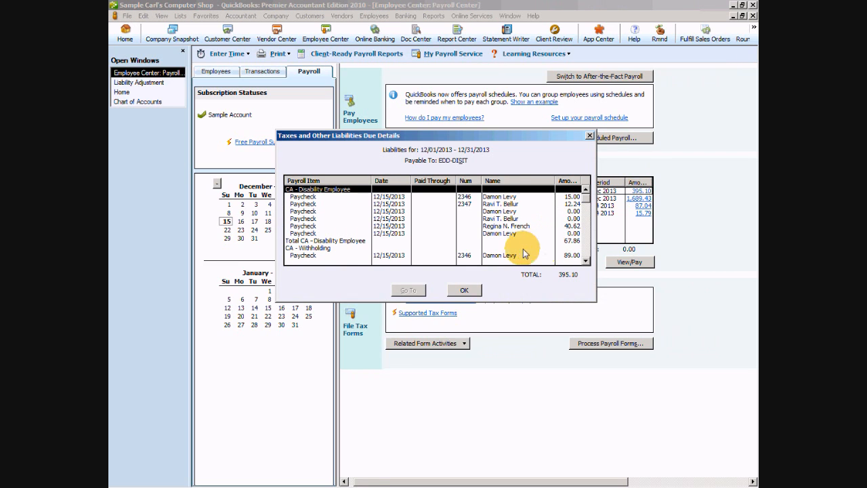
{"action": "left_click", "coordinate": [586, 262]}
{"action": "left_click", "coordinate": [587, 262]}
{"action": "left_click", "coordinate": [586, 262]}
{"action": "left_click", "coordinate": [586, 261]}
{"action": "left_click", "coordinate": [587, 262]}
{"action": "left_click", "coordinate": [586, 262]}
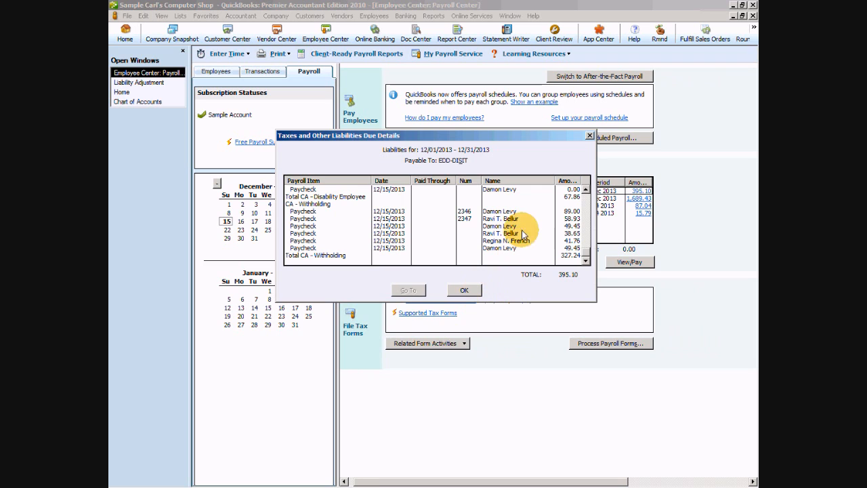
{"action": "left_click", "coordinate": [495, 218]}
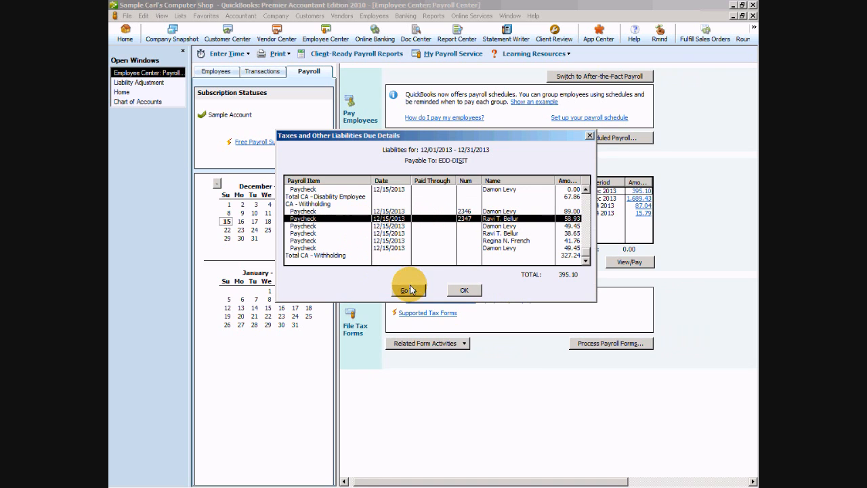
{"action": "left_click", "coordinate": [466, 291]}
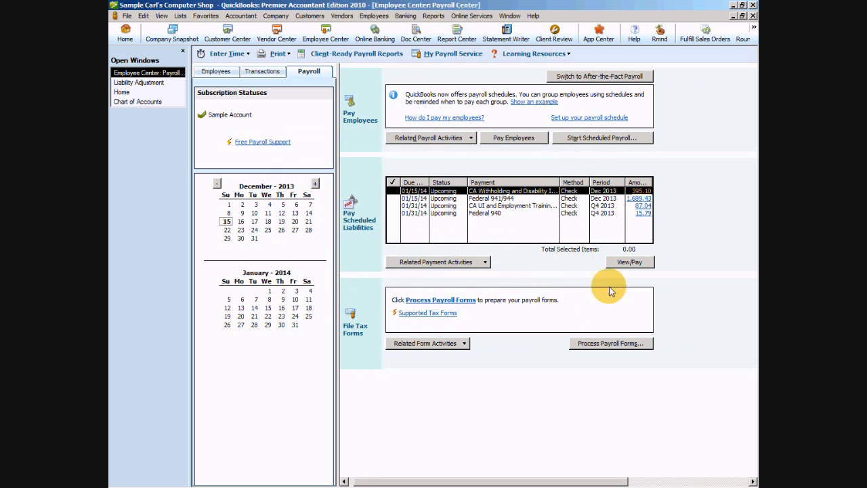
- Review the Q4 2013 CA UI and Employment Training Tax liability details through to the Employment Training Tax total
{"action": "left_click", "coordinate": [641, 207]}
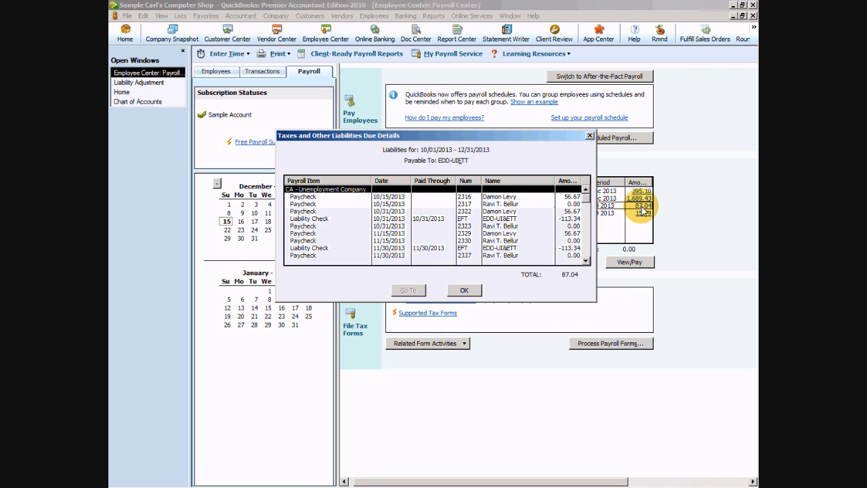
{"action": "scroll", "coordinate": [512, 215], "scroll_direction": "down", "scroll_amount": 2}
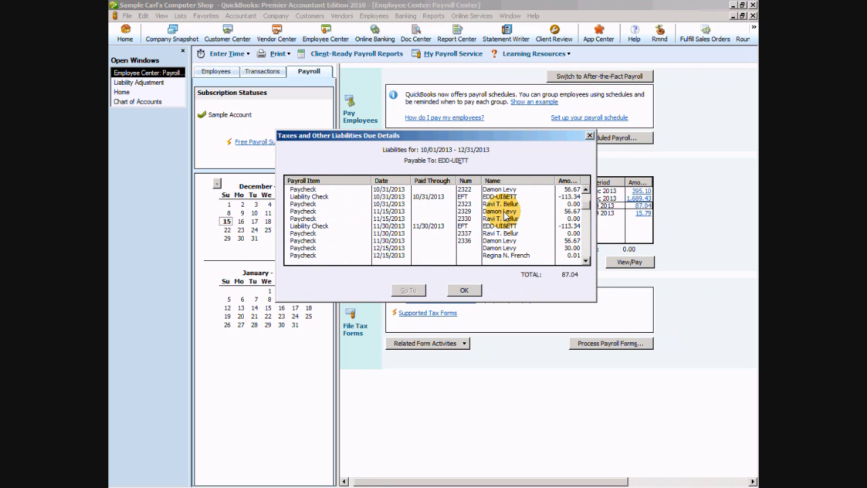
{"action": "scroll", "coordinate": [507, 215], "scroll_direction": "down", "scroll_amount": 2}
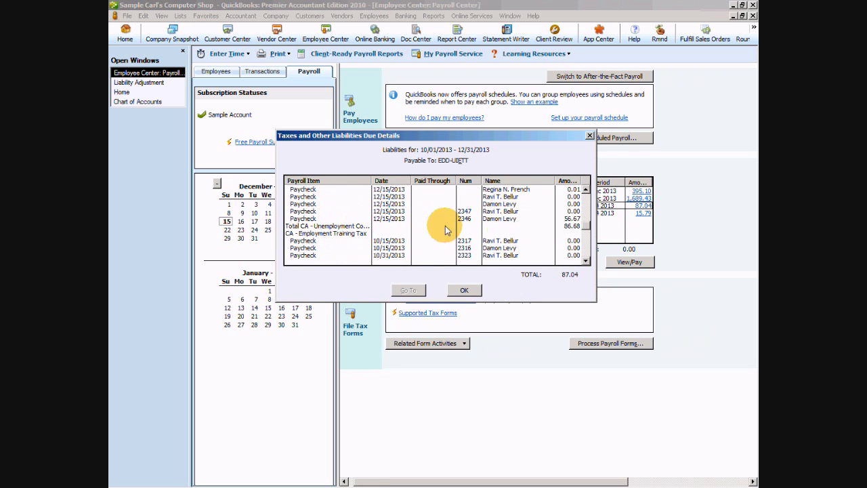
{"action": "scroll", "coordinate": [569, 233], "scroll_direction": "down", "scroll_amount": 4}
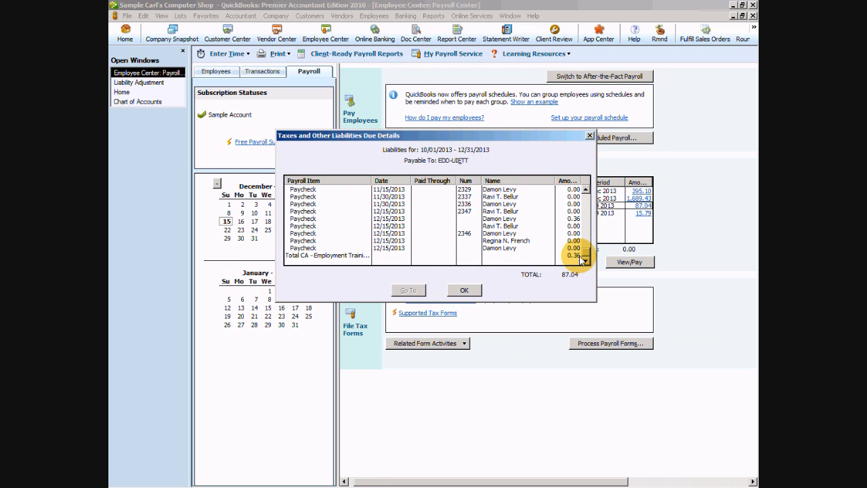
{"action": "left_click", "coordinate": [463, 291]}
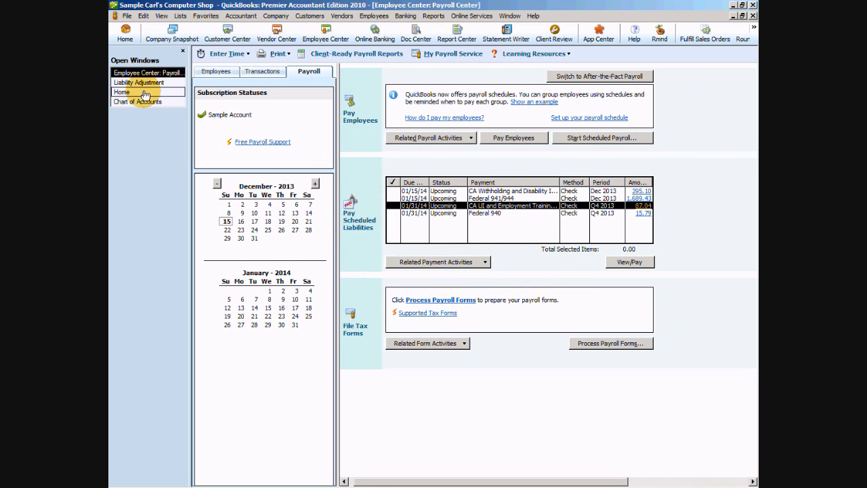
- In the open liability adjustment, enter amounts of -327.24 for CA - Withholding and -67.86 for CA - Disability Employee
{"action": "left_click", "coordinate": [147, 84]}
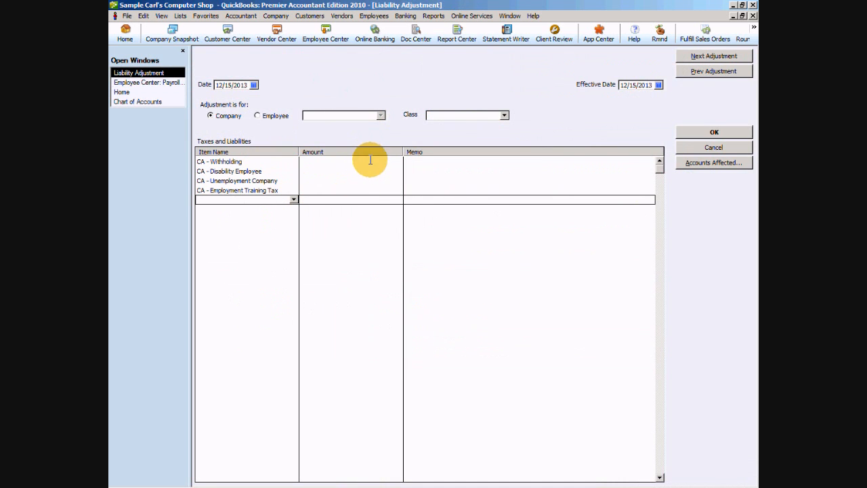
{"action": "left_click", "coordinate": [371, 168]}
{"action": "left_click", "coordinate": [374, 162]}
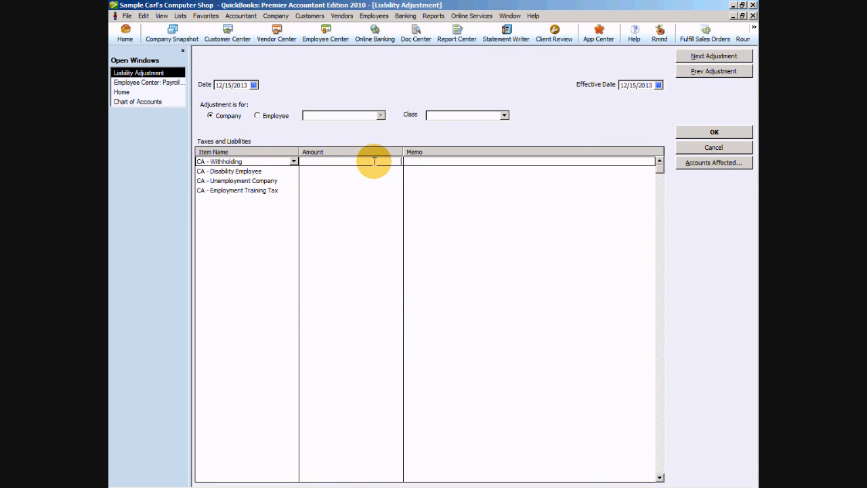
{"action": "type", "text": "-327.24"}
{"action": "left_click", "coordinate": [384, 171]}
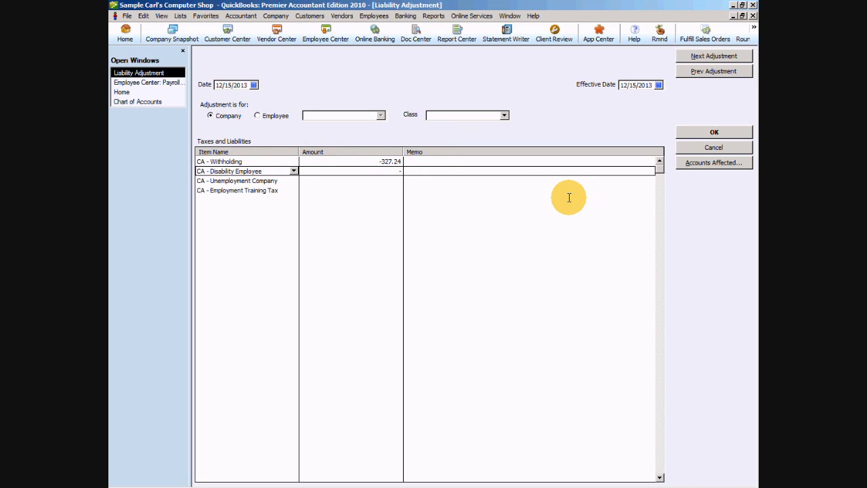
{"action": "type", "text": "-67.86"}
- Enter adjustment amounts of -86.68 for CA - Unemployment Company and -0.36 for CA - Employment Training Tax
{"action": "left_click", "coordinate": [387, 180]}
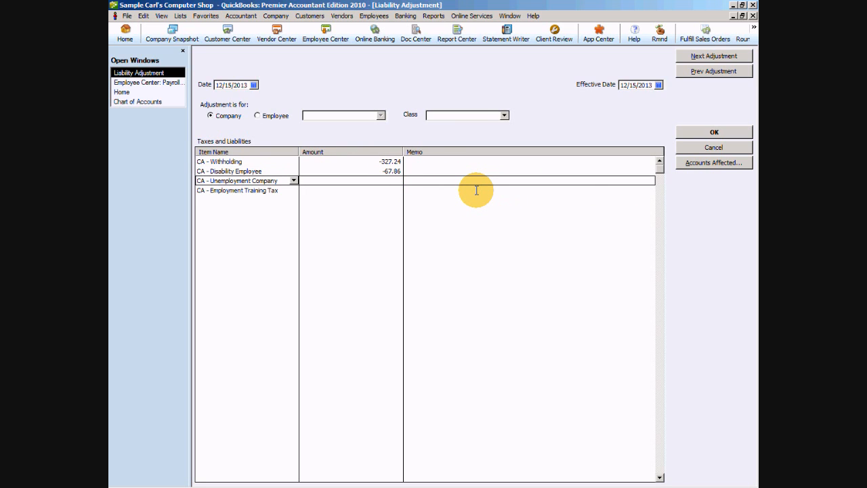
{"action": "type", "text": "-86.68"}
{"action": "left_click", "coordinate": [402, 191]}
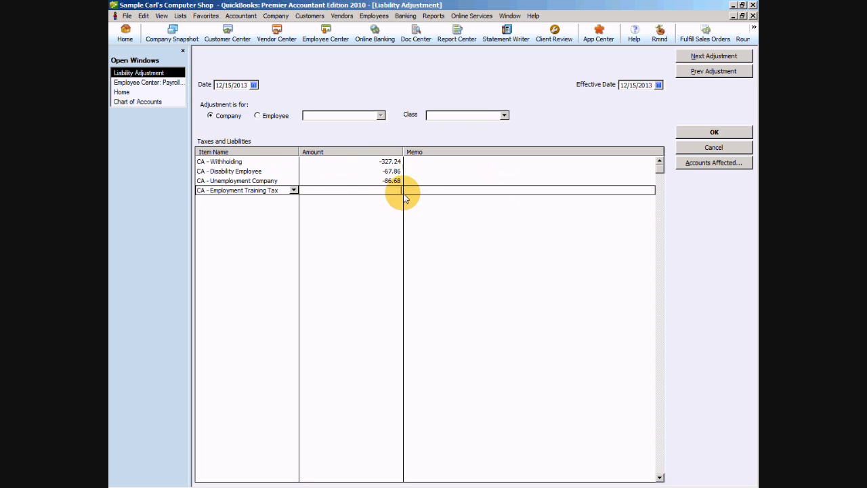
{"action": "type", "text": "-.36"}
{"action": "left_click", "coordinate": [363, 201]}
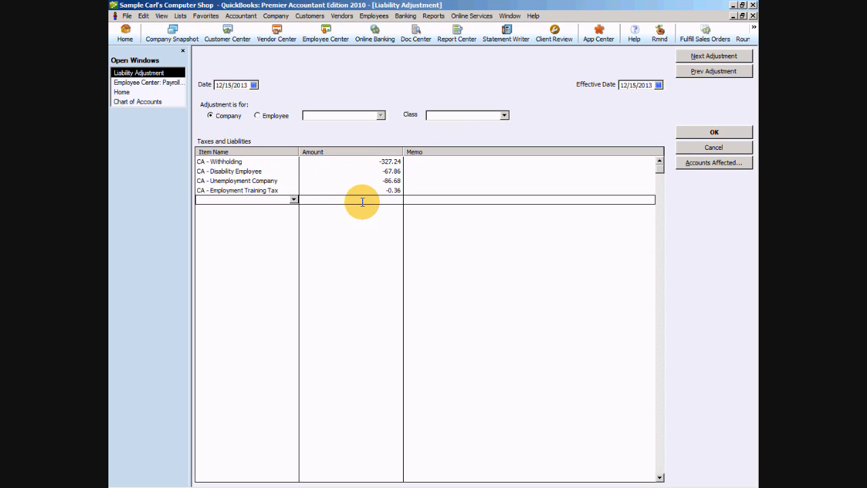
- Enter the memo "Adjustment for check written to EDD" for CA - Withholding and copy its text
{"action": "left_click", "coordinate": [425, 161]}
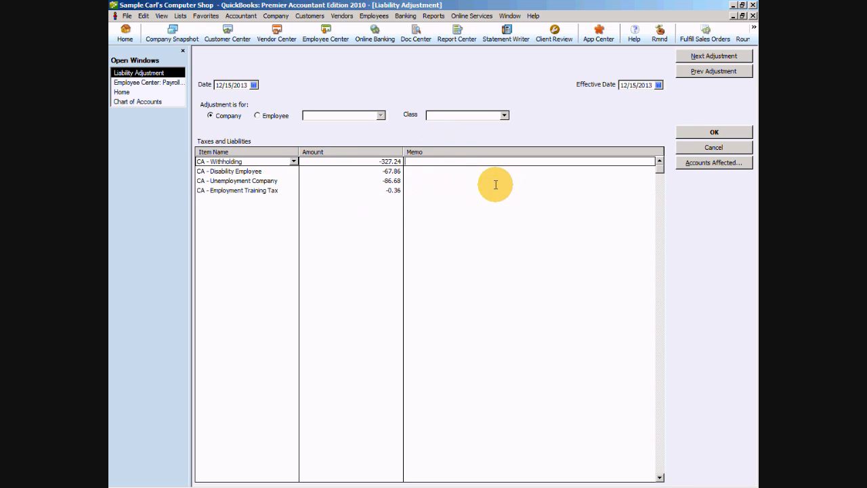
{"action": "type", "text": "Adjustment for check written to EDD"}
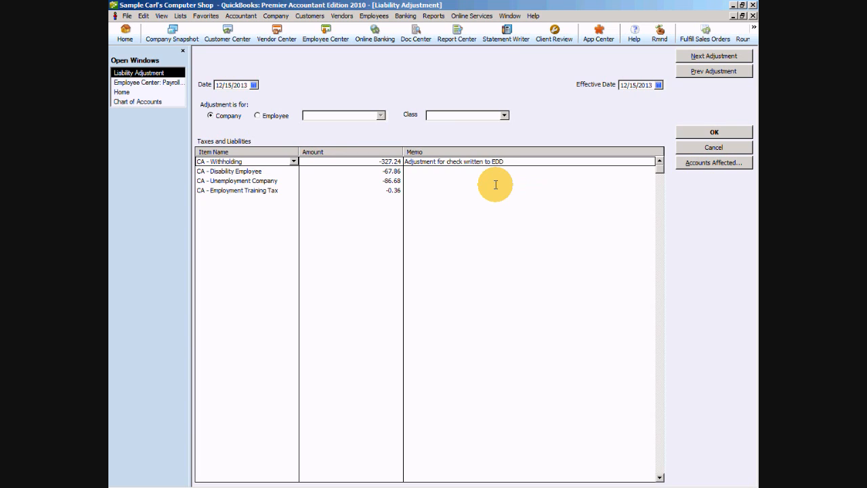
{"action": "left_click_drag", "start_coordinate": [519, 161], "coordinate": [390, 153]}
{"action": "key", "text": "ctrl+c"}
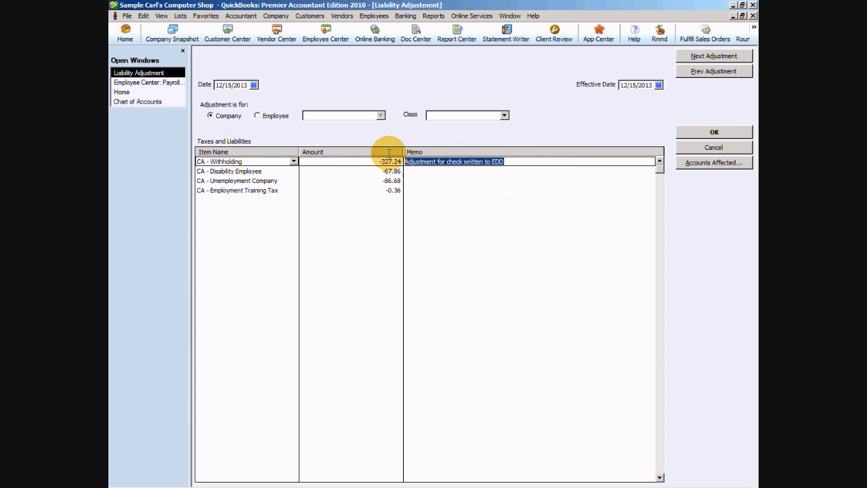
{"action": "right_click", "coordinate": [427, 161]}
{"action": "left_click", "coordinate": [450, 194]}
- Paste the copied memo into the CA - Disability Employee, CA - Unemployment Company and CA - Employment Training Tax lines
{"action": "left_click", "coordinate": [425, 171]}
{"action": "right_click", "coordinate": [426, 171]}
{"action": "left_click", "coordinate": [447, 211]}
{"action": "left_click", "coordinate": [427, 181]}
{"action": "right_click", "coordinate": [427, 180]}
{"action": "left_click", "coordinate": [434, 217]}
{"action": "left_click", "coordinate": [415, 191]}
{"action": "right_click", "coordinate": [416, 193]}
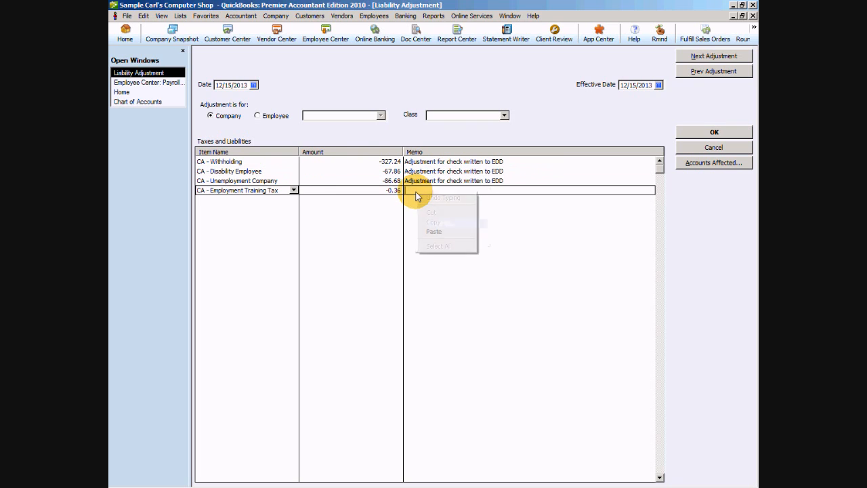
{"action": "left_click", "coordinate": [437, 231]}
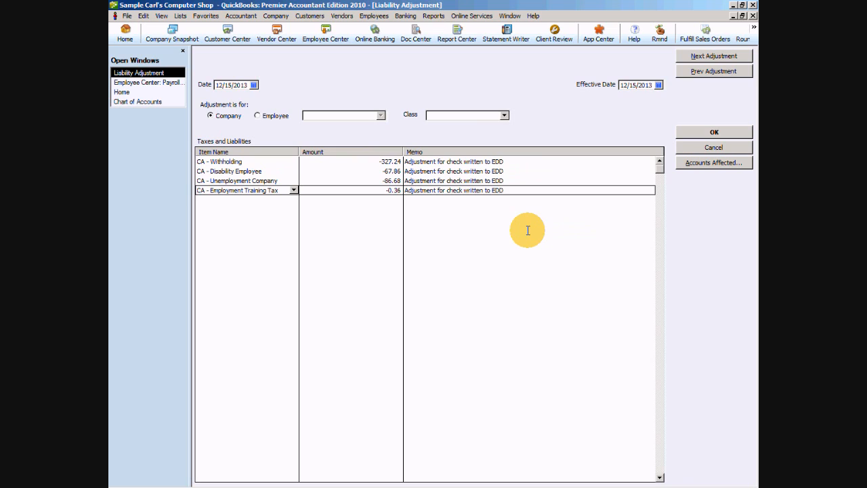
- Set the liability adjustment to "Do not affect accounts" and save it
{"action": "left_click", "coordinate": [714, 164]}
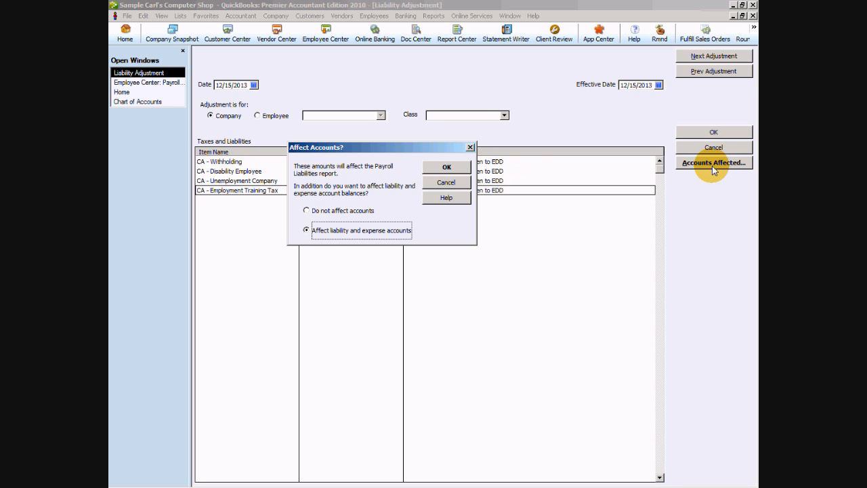
{"action": "left_click", "coordinate": [305, 211]}
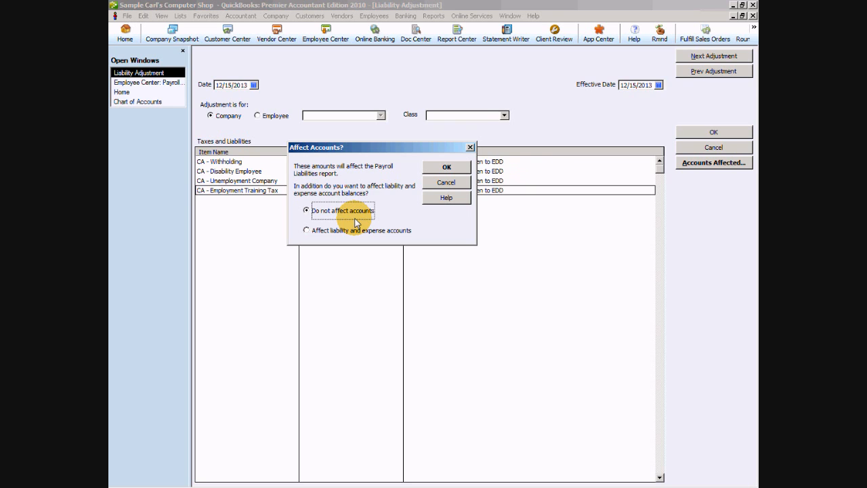
{"action": "left_click", "coordinate": [461, 167]}
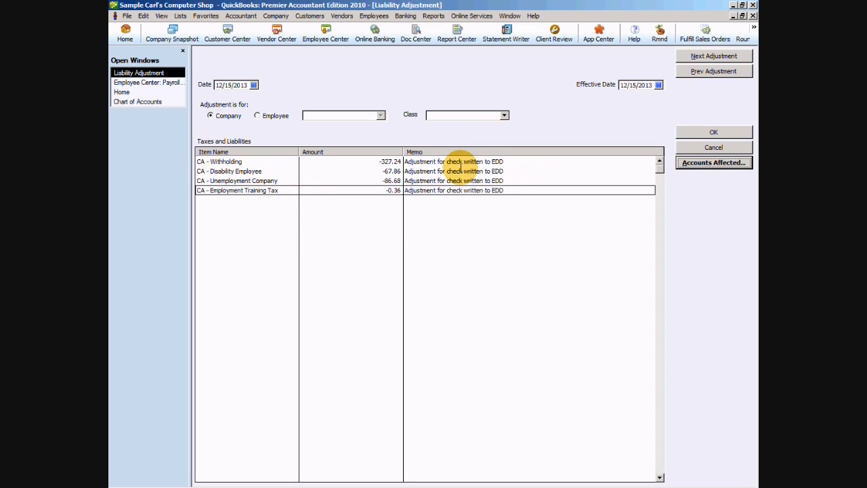
{"action": "left_click", "coordinate": [704, 132]}
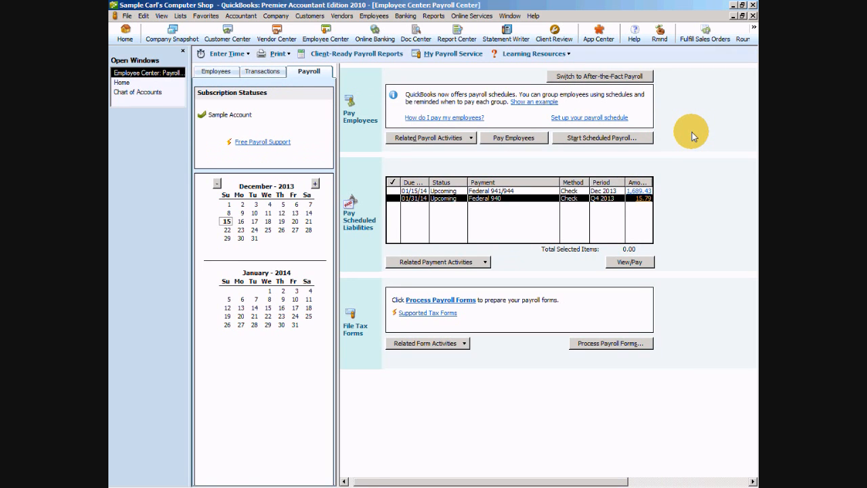
- Check the State PR Liabilities balance in the Chart of Accounts and return to the Payroll Center
{"action": "left_click", "coordinate": [513, 220]}
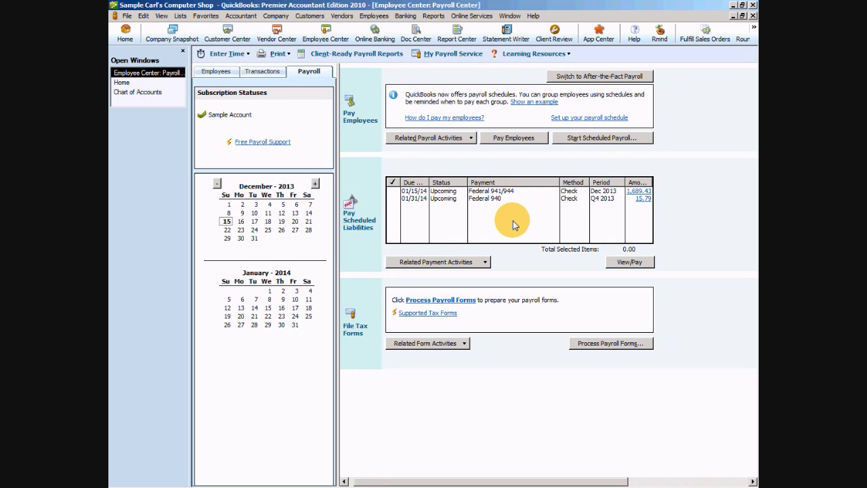
{"action": "left_click", "coordinate": [142, 92]}
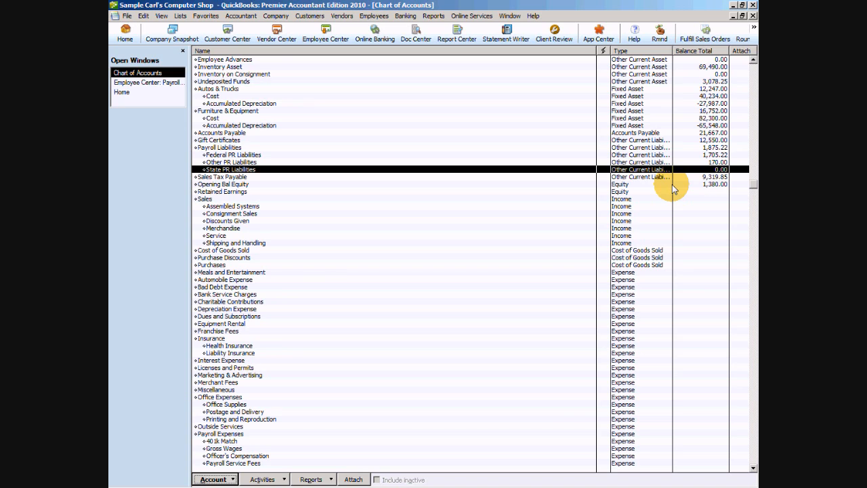
{"action": "left_click", "coordinate": [156, 83]}
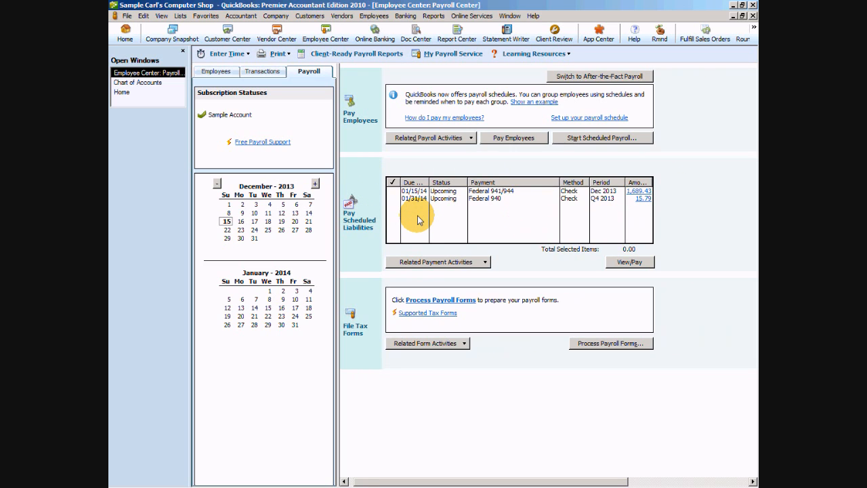
- Open the payment due dates and methods setup and proceed to the schedule list for benefits and other payments
{"action": "left_click", "coordinate": [482, 263]}
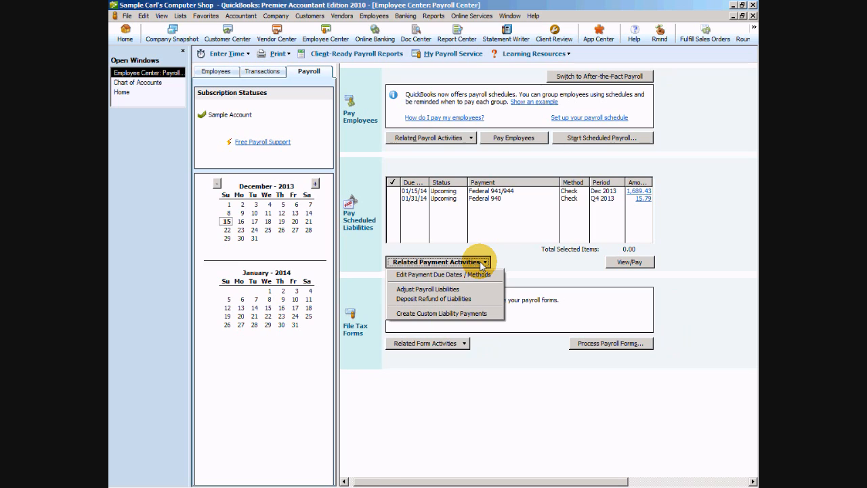
{"action": "left_click", "coordinate": [455, 276]}
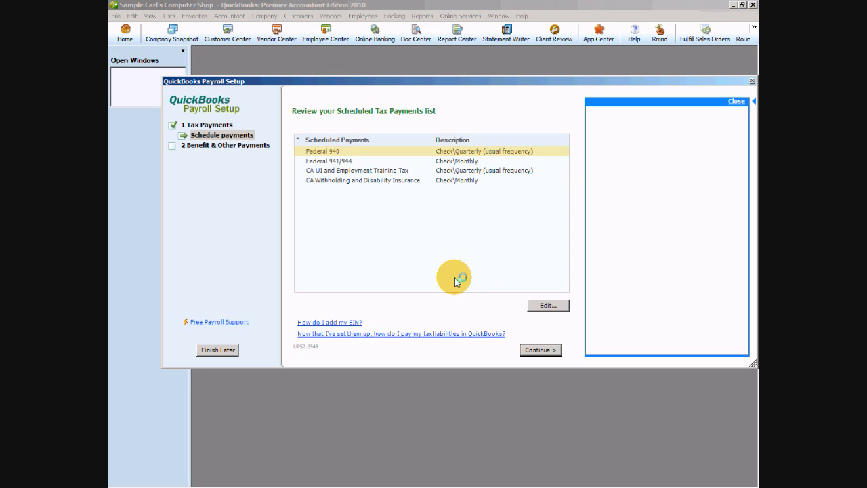
{"action": "left_click", "coordinate": [737, 103]}
{"action": "left_click_drag", "start_coordinate": [413, 82], "coordinate": [469, 80]}
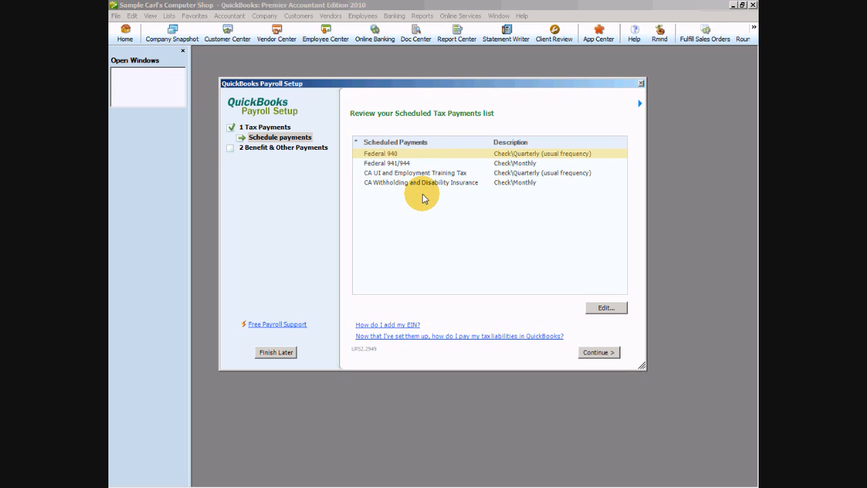
{"action": "left_click", "coordinate": [264, 149]}
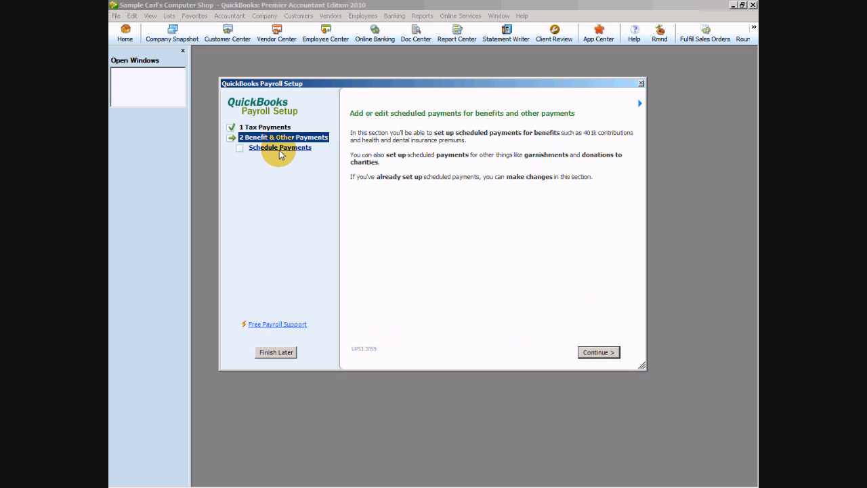
{"action": "left_click", "coordinate": [280, 148]}
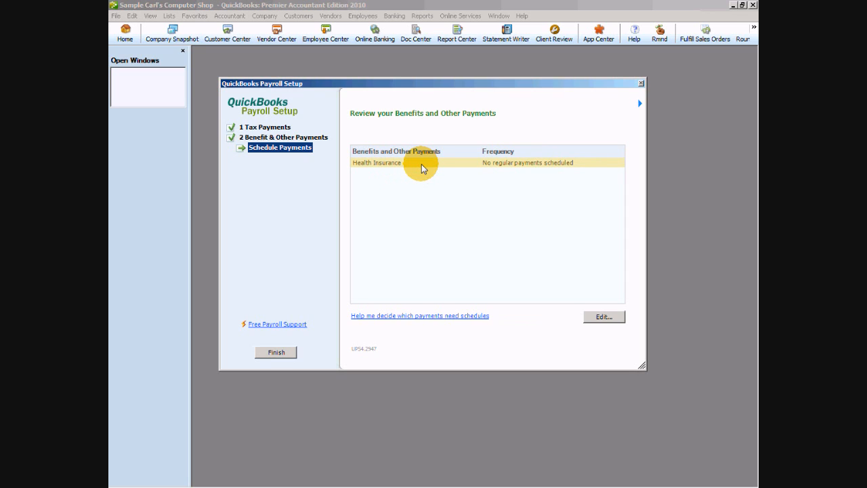
- Schedule the Health Insurance payment monthly on day 15, then finish the payroll setup and maximize the Payroll Center
{"action": "left_click", "coordinate": [604, 317]}
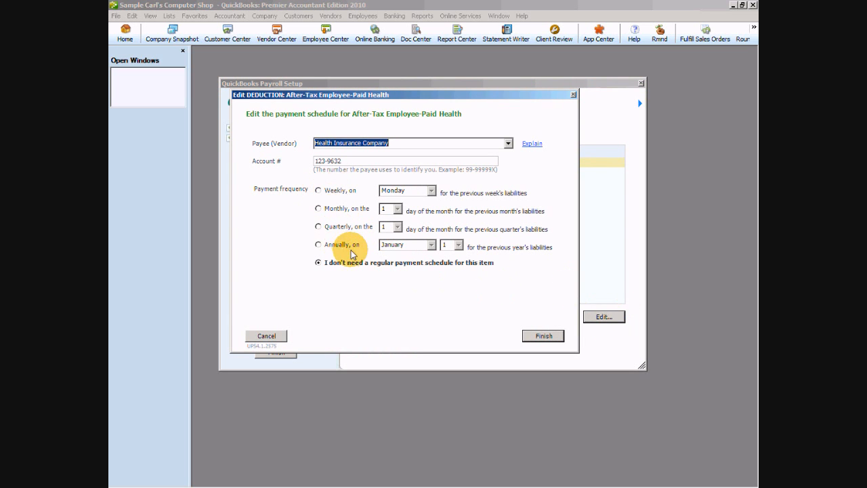
{"action": "left_click", "coordinate": [318, 210]}
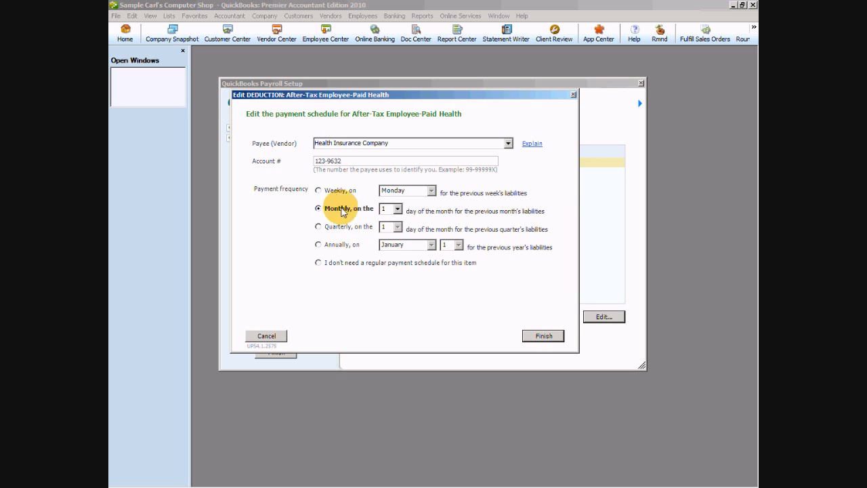
{"action": "left_click", "coordinate": [394, 209]}
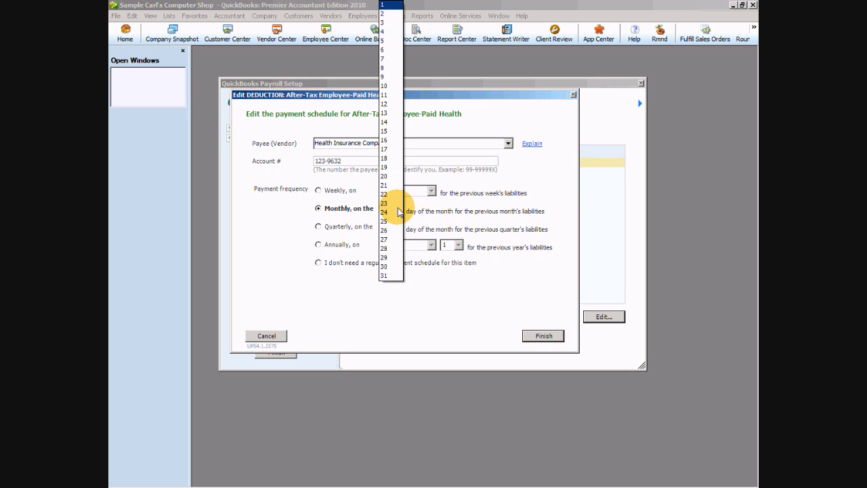
{"action": "left_click", "coordinate": [388, 132]}
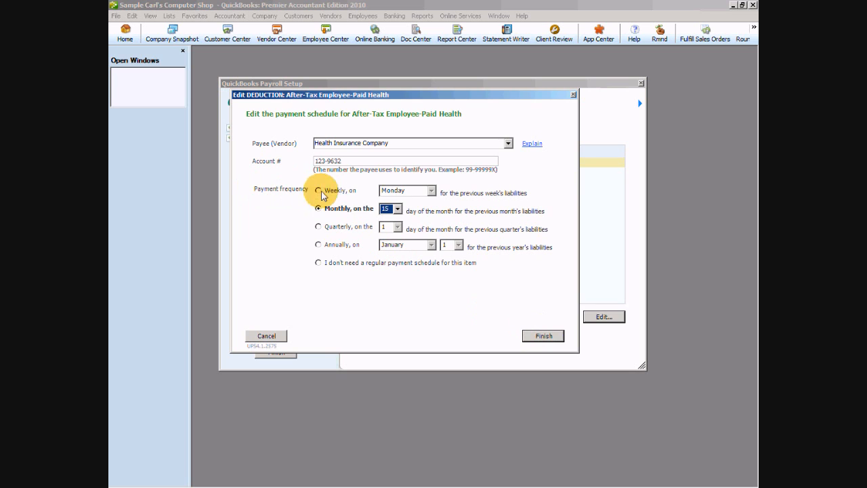
{"action": "left_click", "coordinate": [539, 337]}
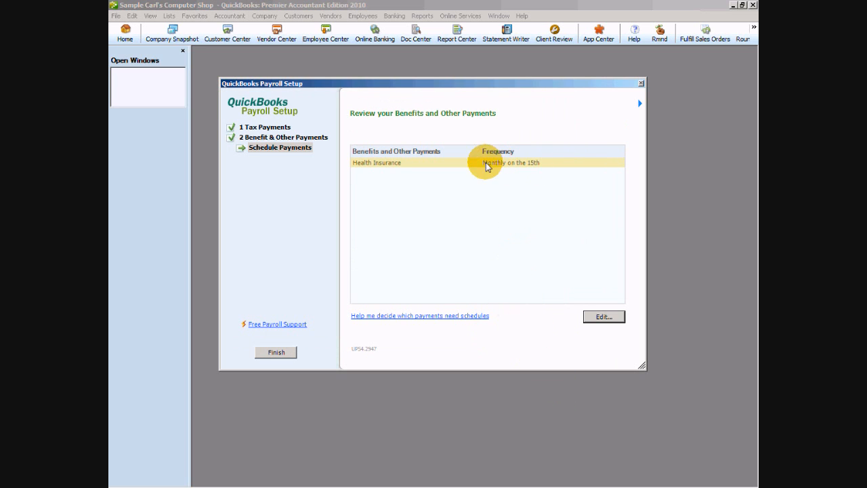
{"action": "left_click", "coordinate": [275, 352]}
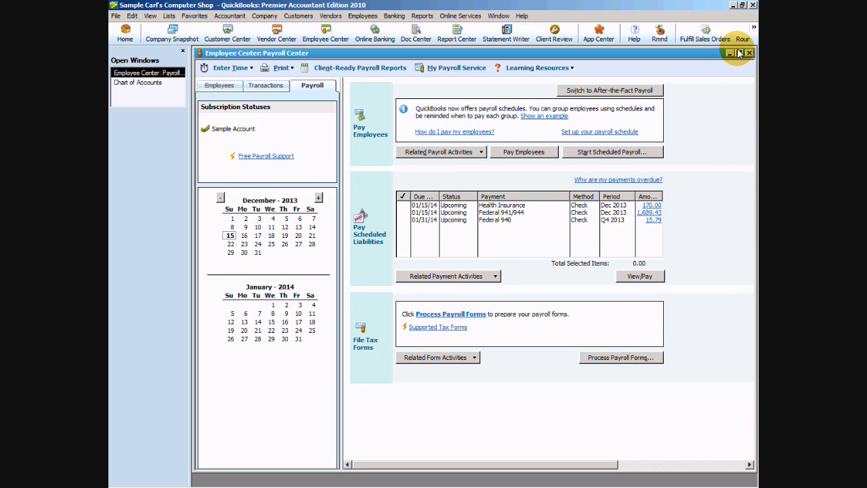
{"action": "left_click", "coordinate": [740, 53]}
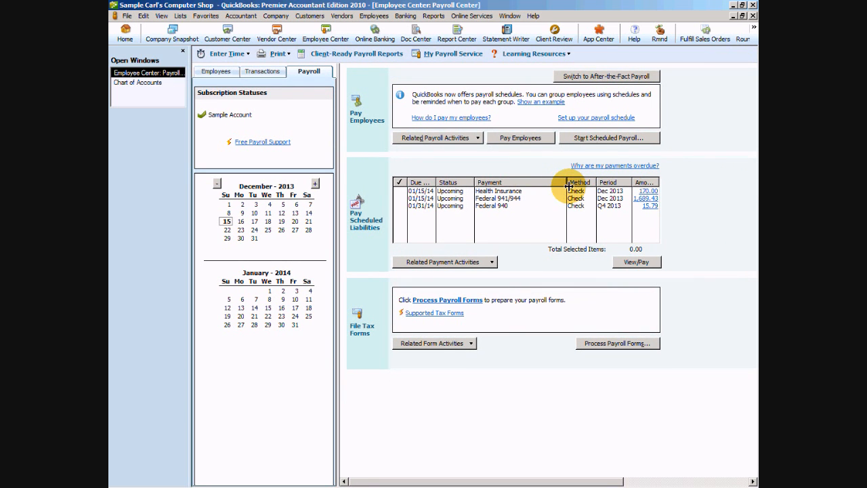
- Widen the Amount column of the scheduled liabilities, then compare with the Other PR Liabilities balance in the Chart of Accounts
{"action": "left_click_drag", "start_coordinate": [567, 185], "coordinate": [544, 184]}
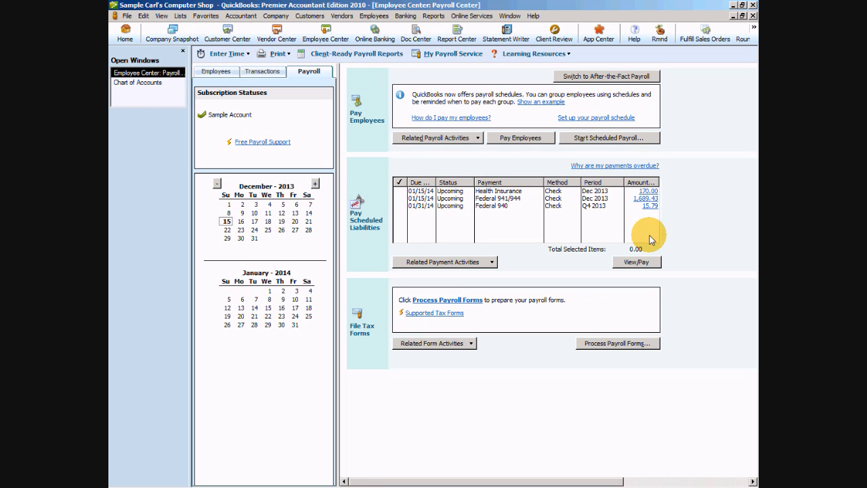
{"action": "left_click", "coordinate": [139, 82]}
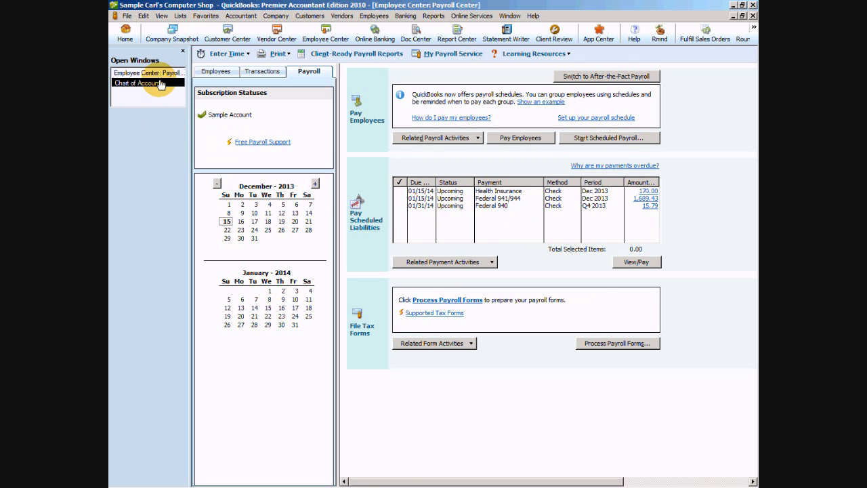
{"action": "scroll", "coordinate": [273, 117], "scroll_direction": "up", "scroll_amount": 1}
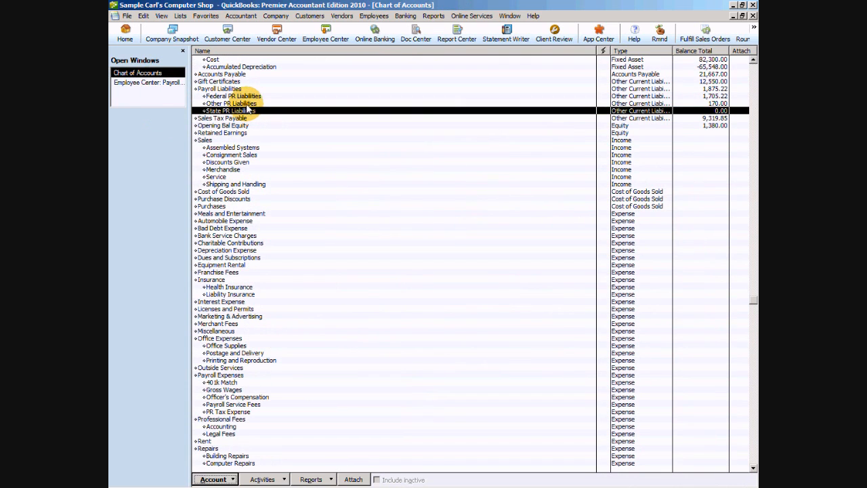
{"action": "left_click", "coordinate": [261, 103]}
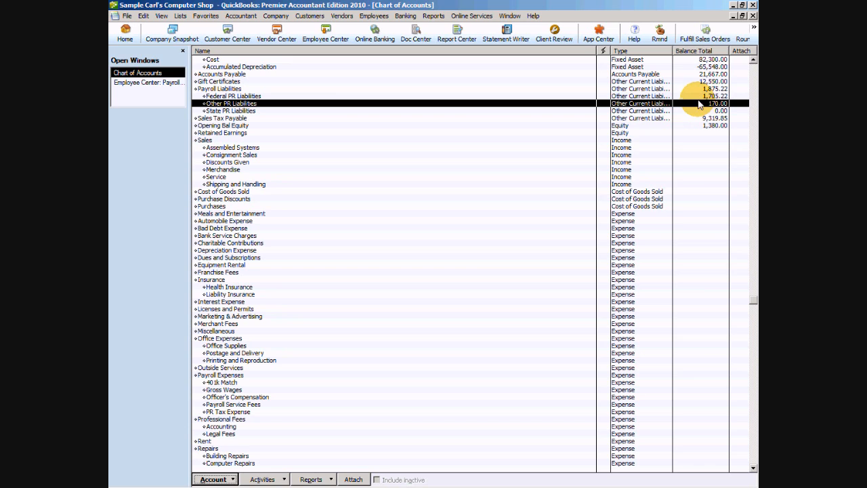
{"action": "left_click", "coordinate": [129, 82]}
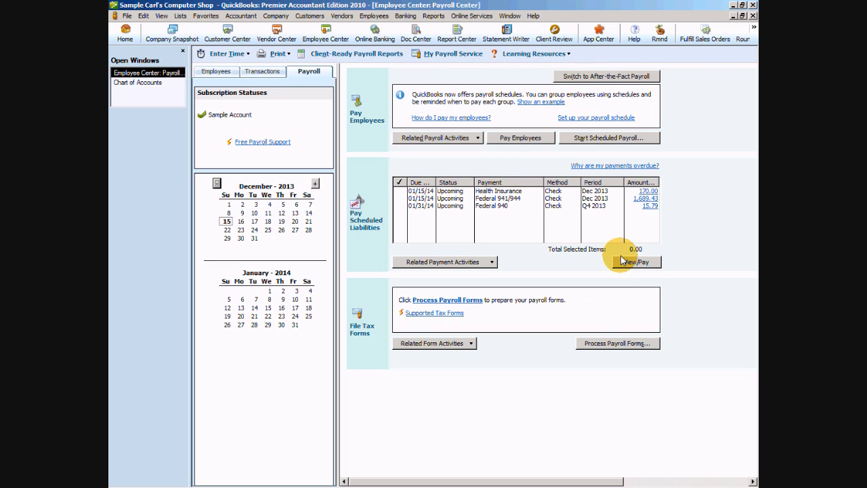
- Pay the scheduled Health Insurance liability by check from Checking, close the summary, and check the Other PR Liabilities balance in the Chart of Accounts
{"action": "left_click", "coordinate": [399, 191]}
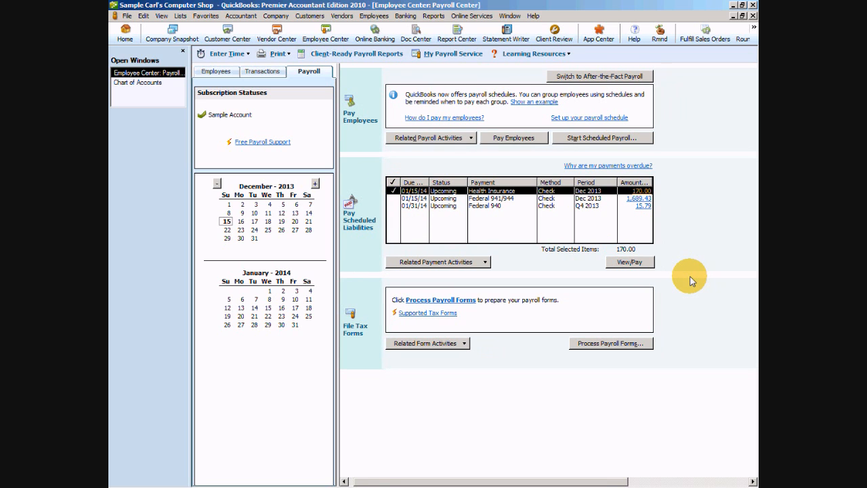
{"action": "left_click", "coordinate": [627, 265]}
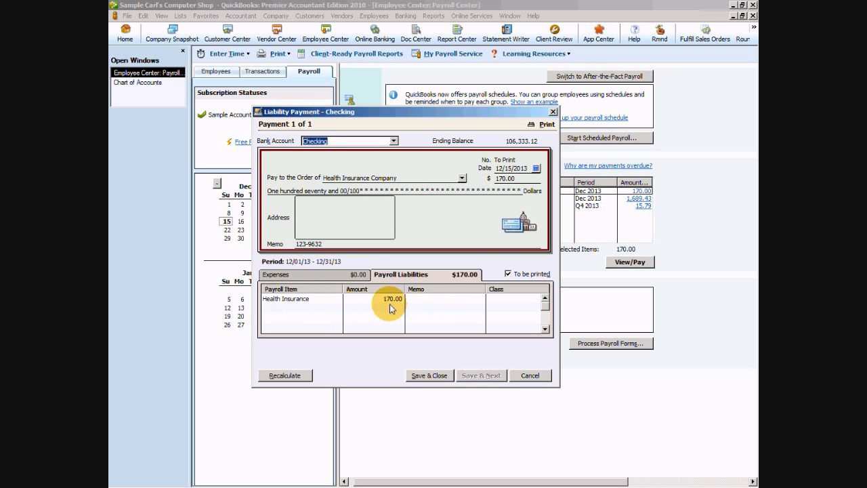
{"action": "left_click", "coordinate": [442, 377]}
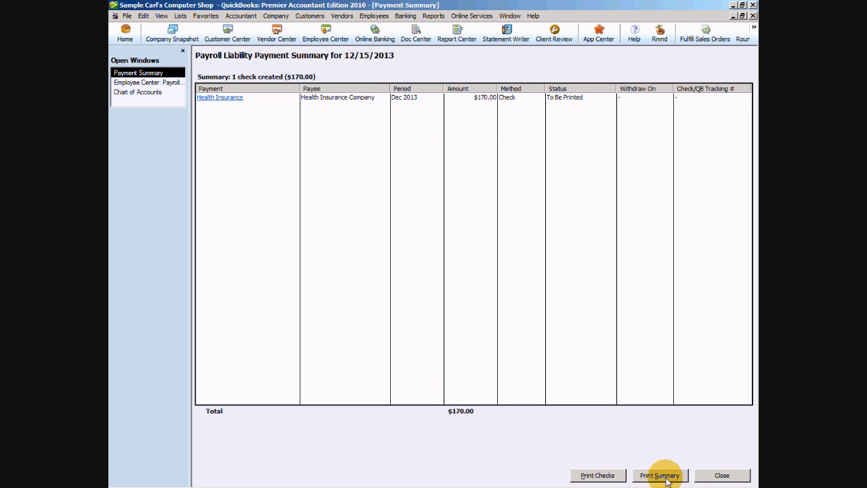
{"action": "left_click", "coordinate": [722, 475]}
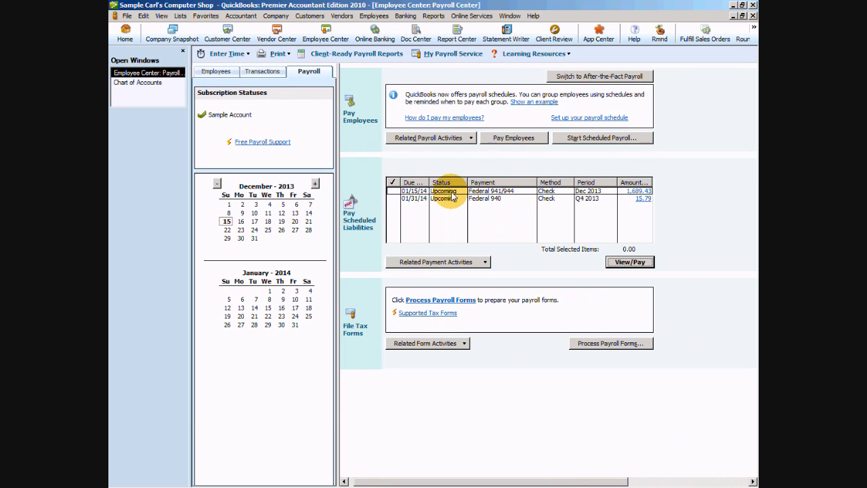
{"action": "left_click", "coordinate": [136, 82]}
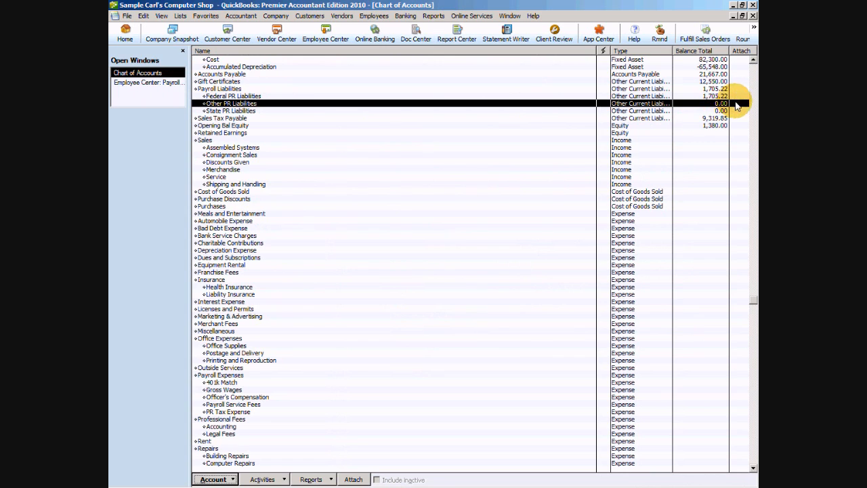
{"action": "left_click", "coordinate": [149, 82]}
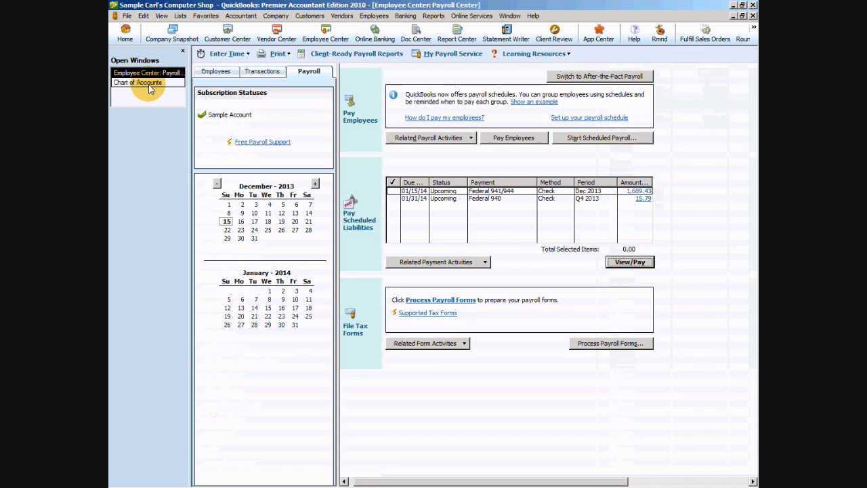
- Pay the scheduled Federal 941/944 and Federal 940 liabilities by check from Checking and close the payment summary
{"action": "left_click", "coordinate": [393, 191]}
{"action": "left_click", "coordinate": [393, 198]}
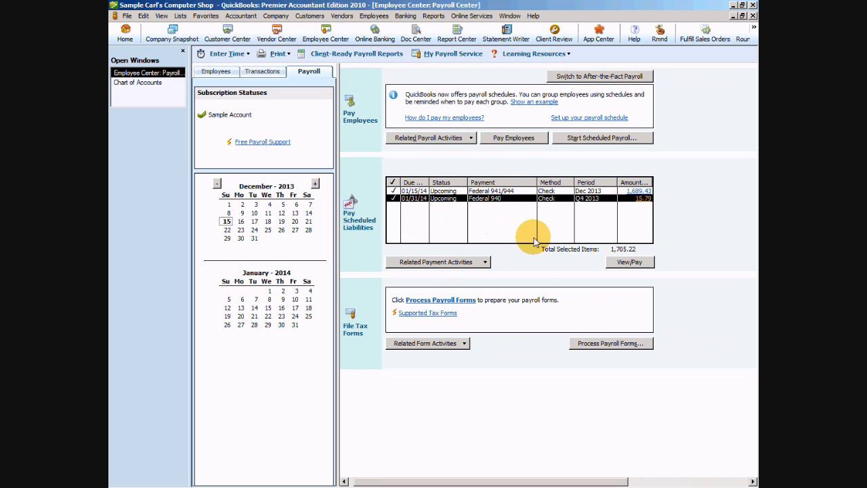
{"action": "left_click", "coordinate": [620, 262]}
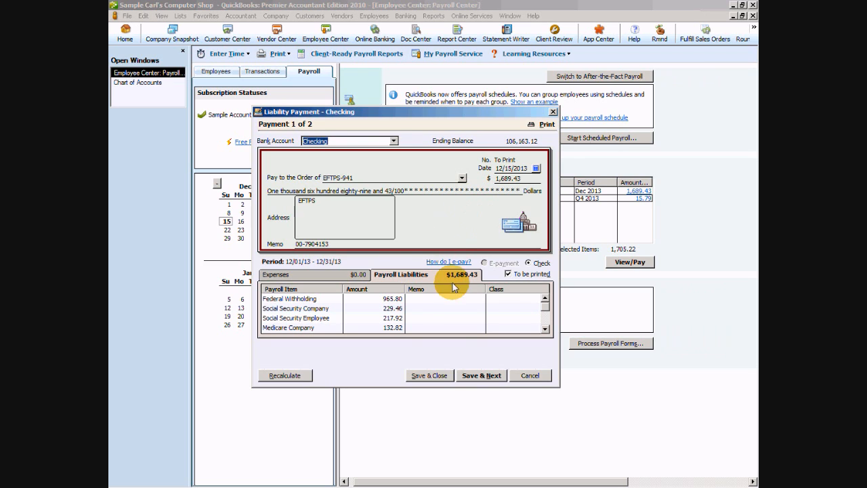
{"action": "left_click", "coordinate": [478, 376]}
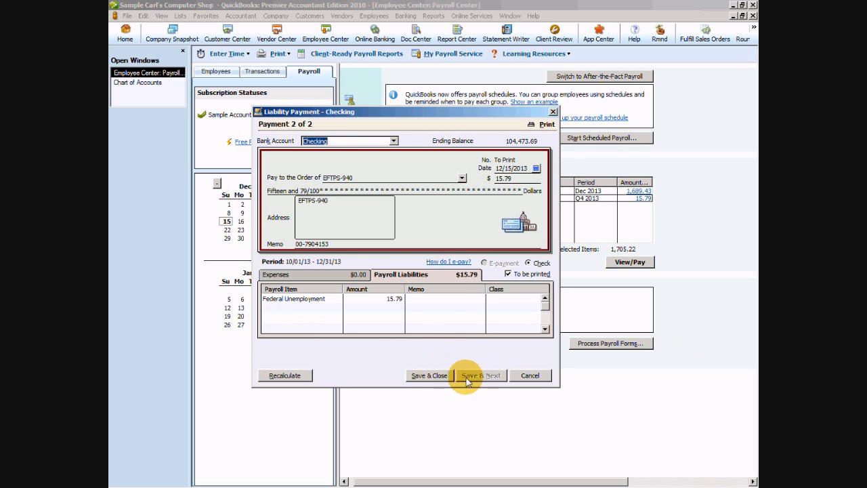
{"action": "left_click", "coordinate": [427, 377]}
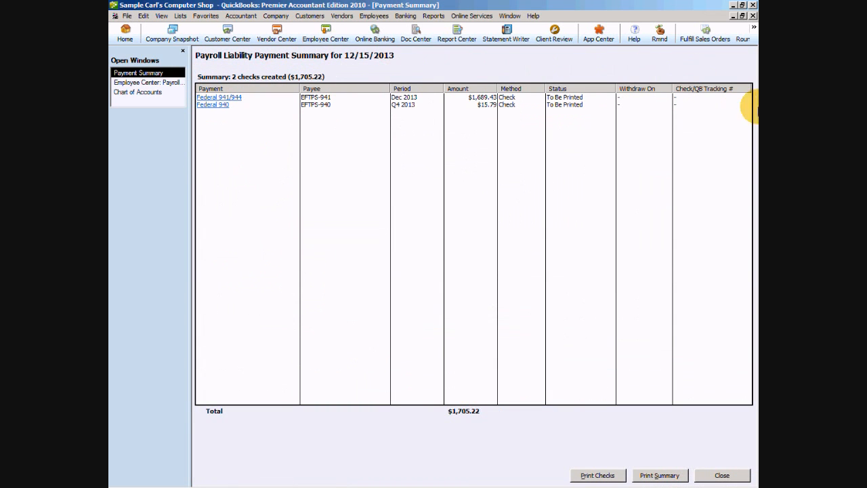
{"action": "left_click", "coordinate": [722, 475]}
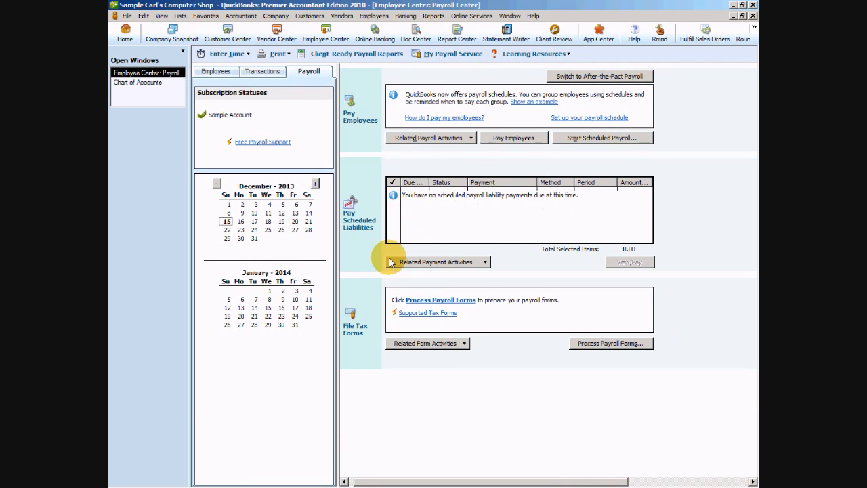
- Check the Payroll Liabilities account and its subaccount balances in the Chart of Accounts
{"action": "left_click", "coordinate": [149, 84]}
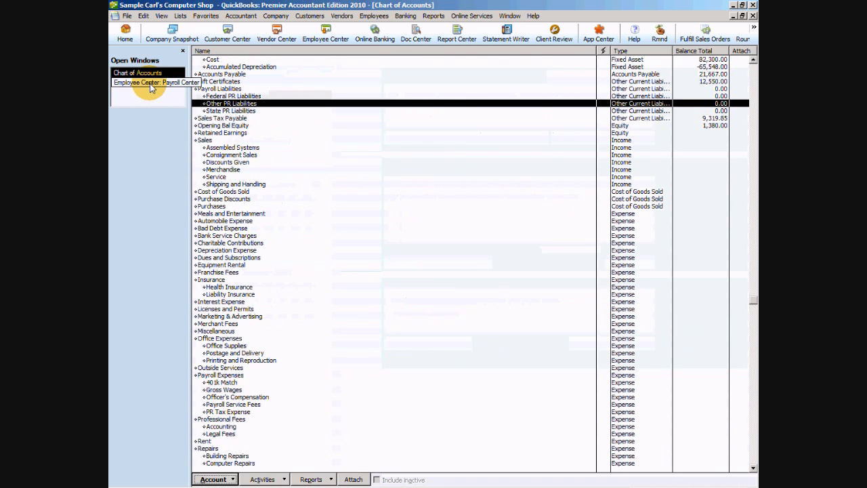
{"action": "left_click", "coordinate": [221, 89]}
{"action": "scroll", "coordinate": [221, 89], "scroll_direction": "up", "scroll_amount": 1}
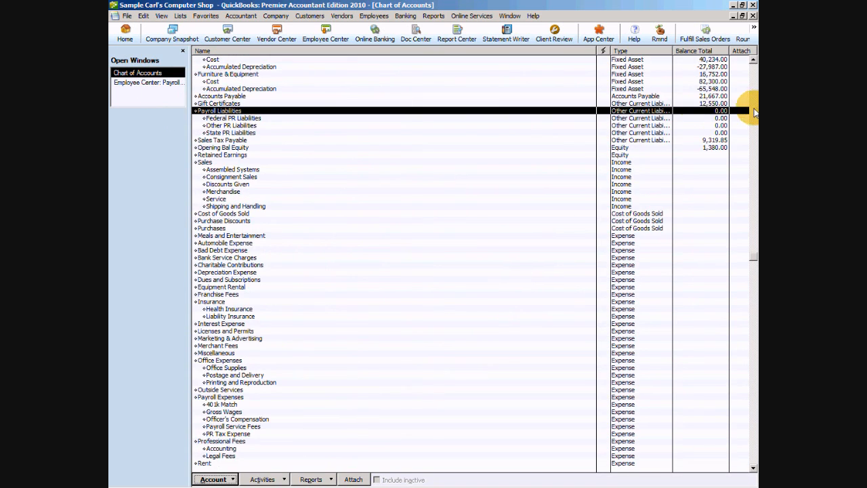